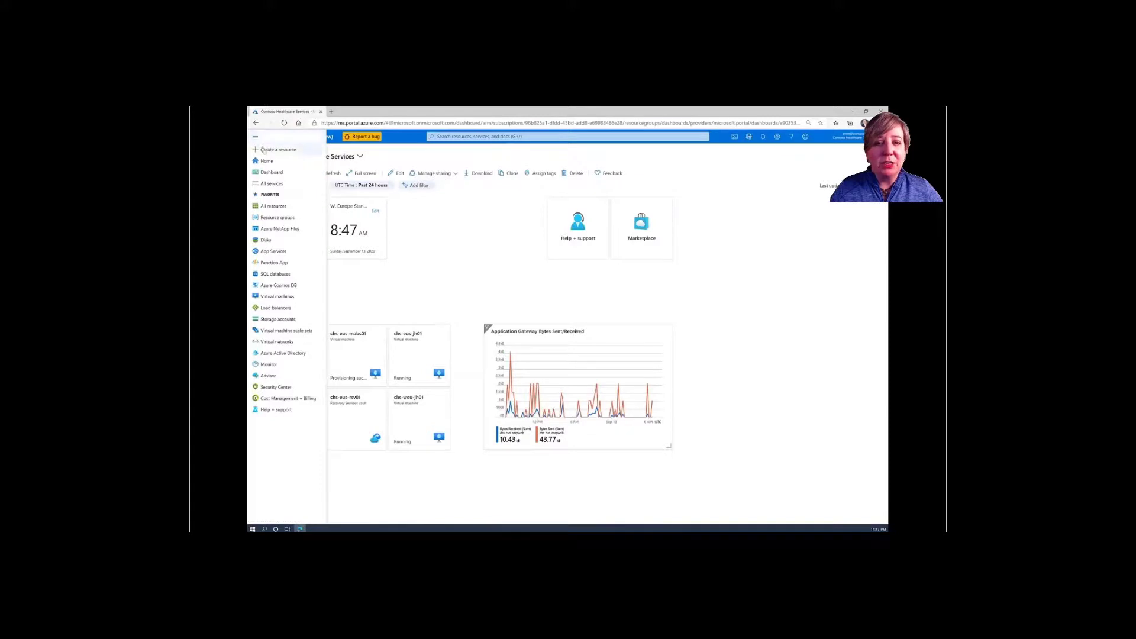
- Find the Azure VMware Solution offer in the Marketplace and start creating a private cloud
type("Wzu")
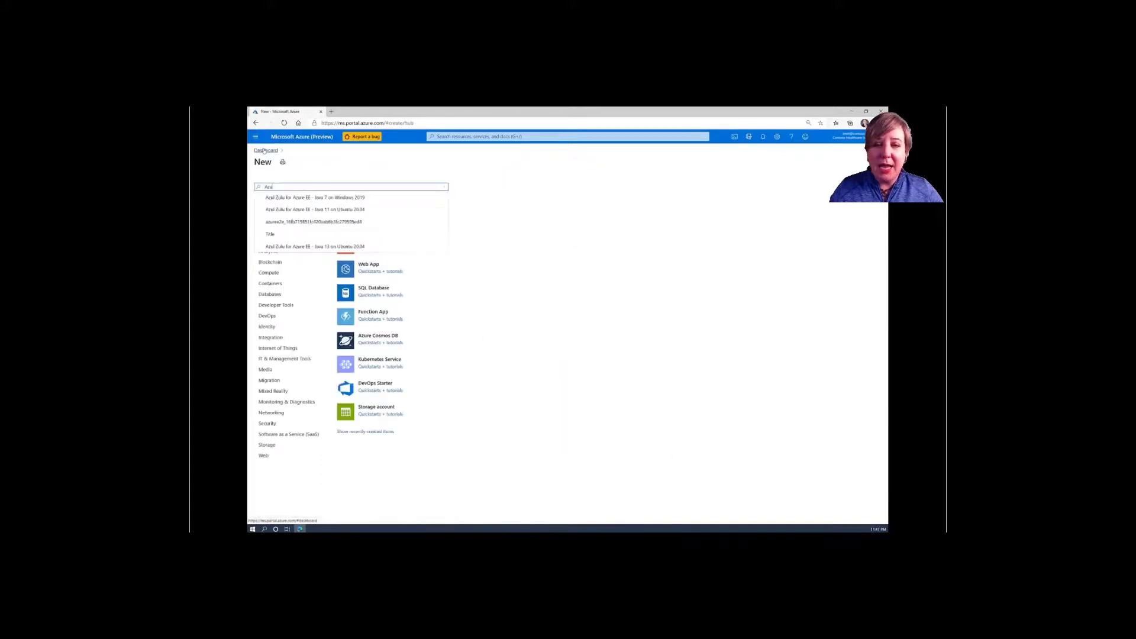
type("re VM")
left_click(315, 201)
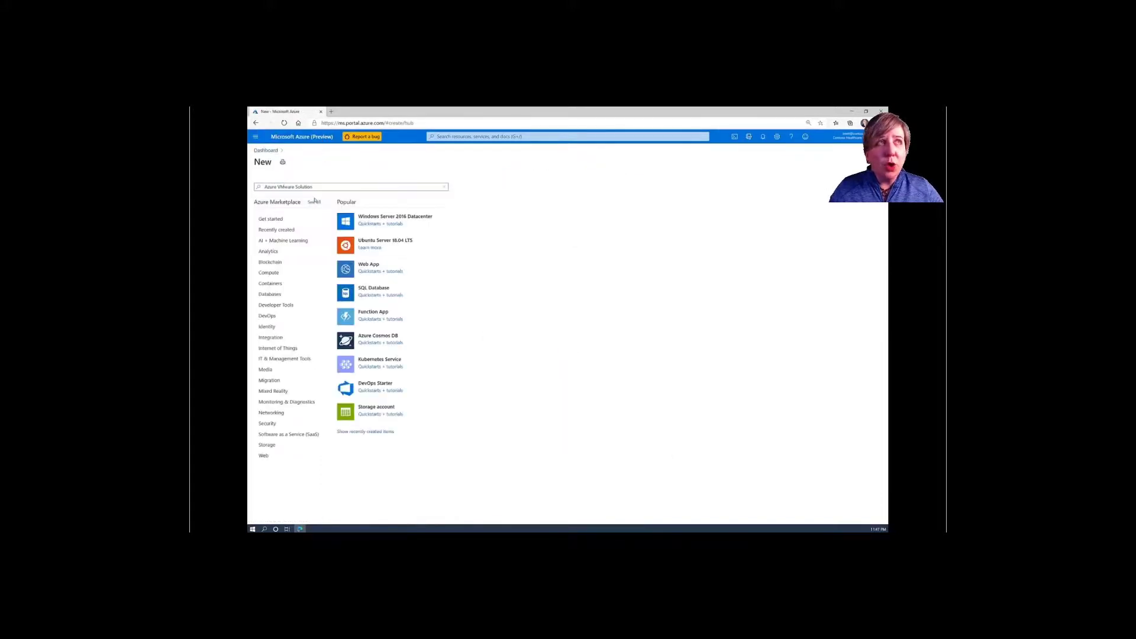
left_click(311, 210)
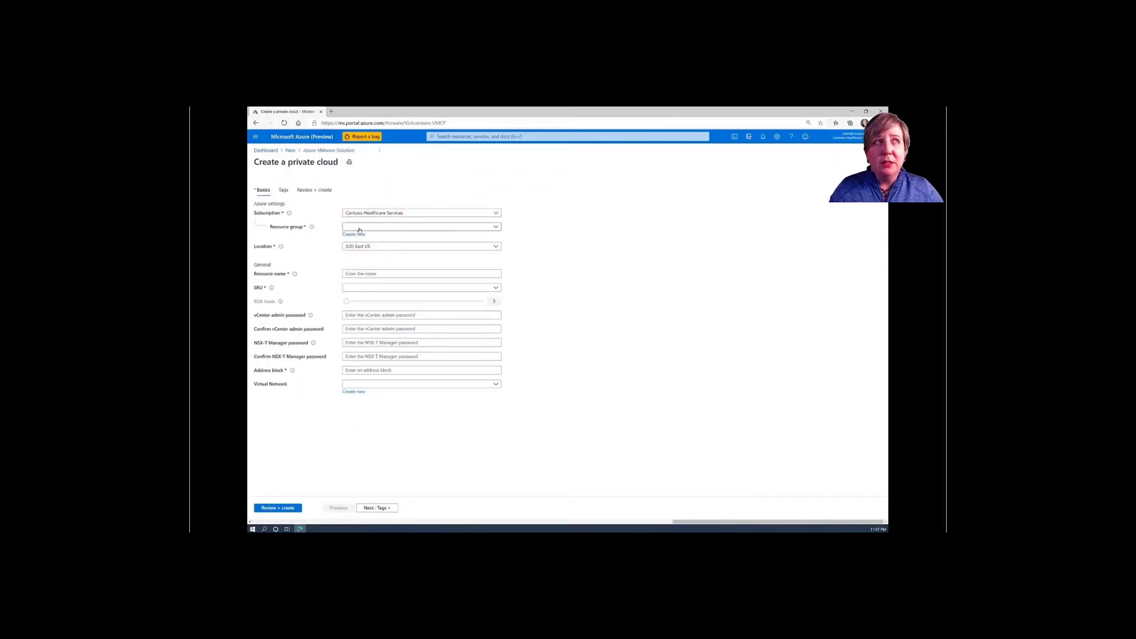
- Fill in resource group contoso-health-eus, name CHS-EUS-PC01 and host size AV36 Node
left_click(360, 227)
type("contoso")
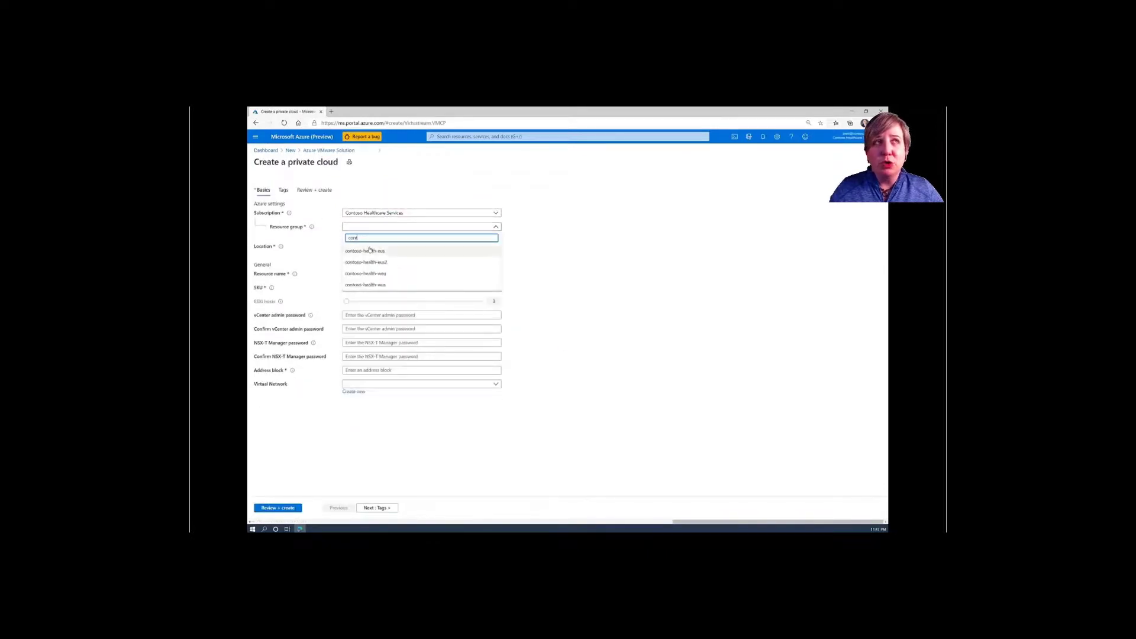
left_click(366, 249)
left_click(379, 276)
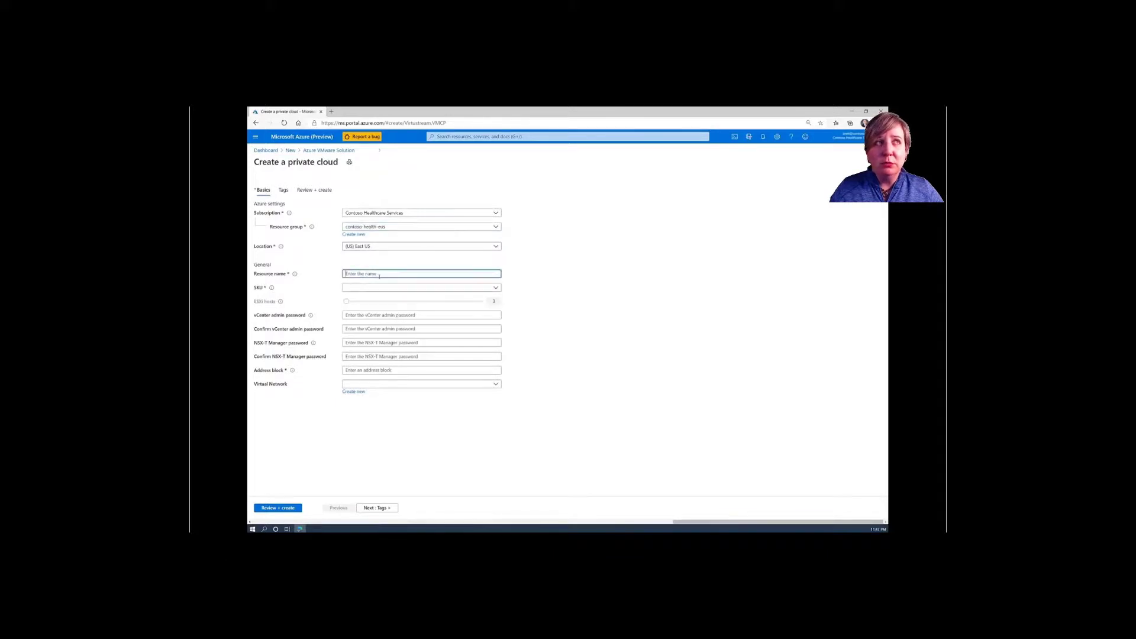
type("CHS-")
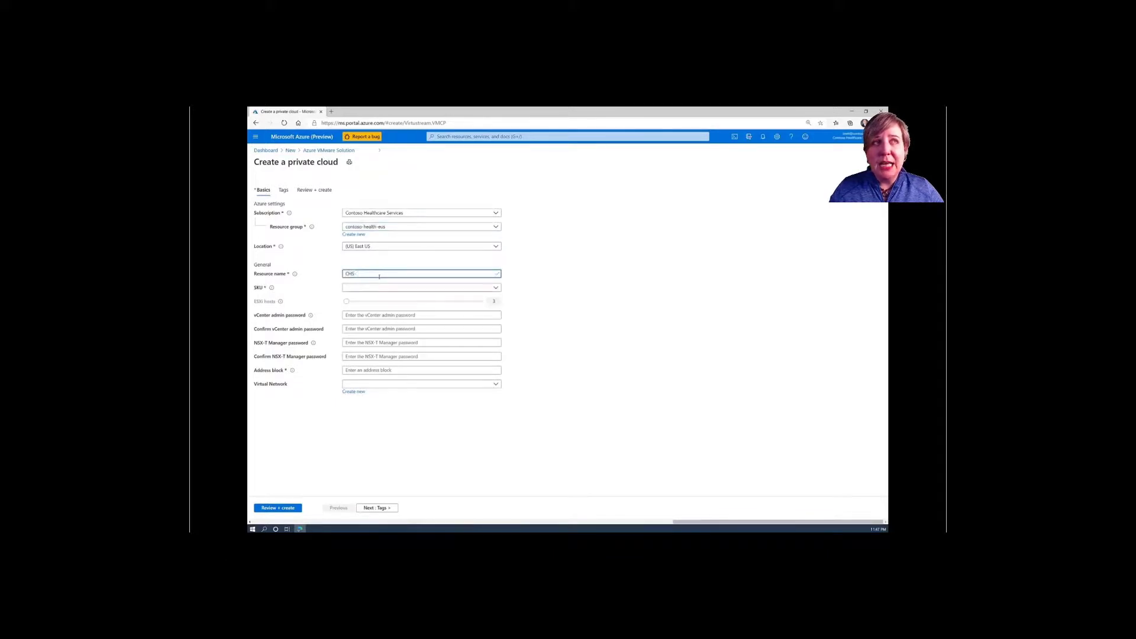
type("EUS-PC01")
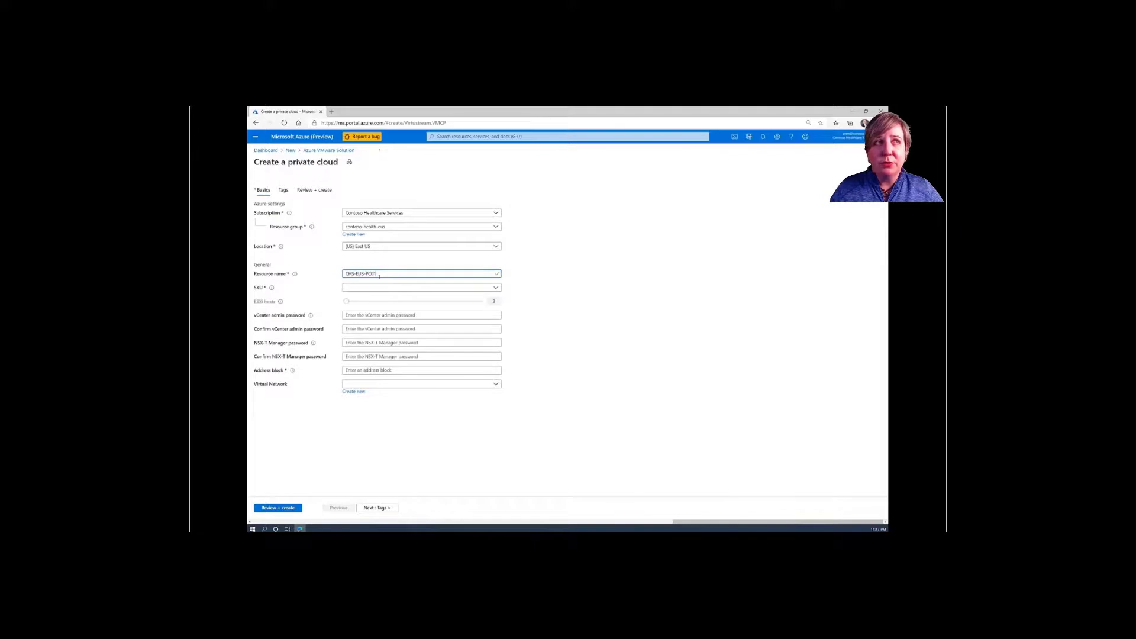
left_click(377, 285)
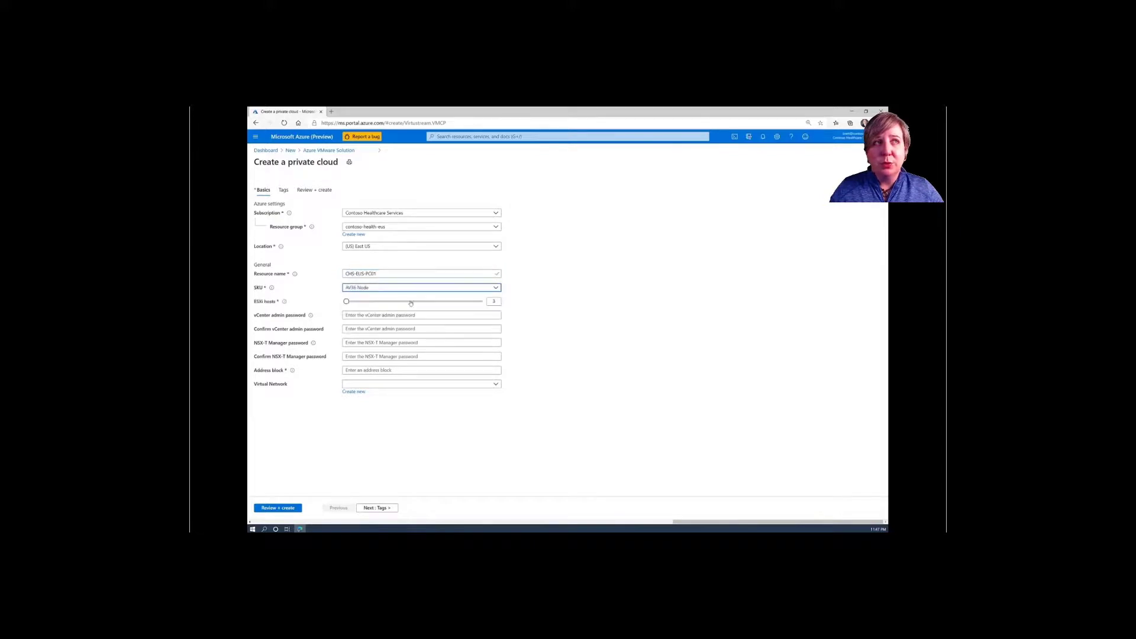
left_click(497, 304)
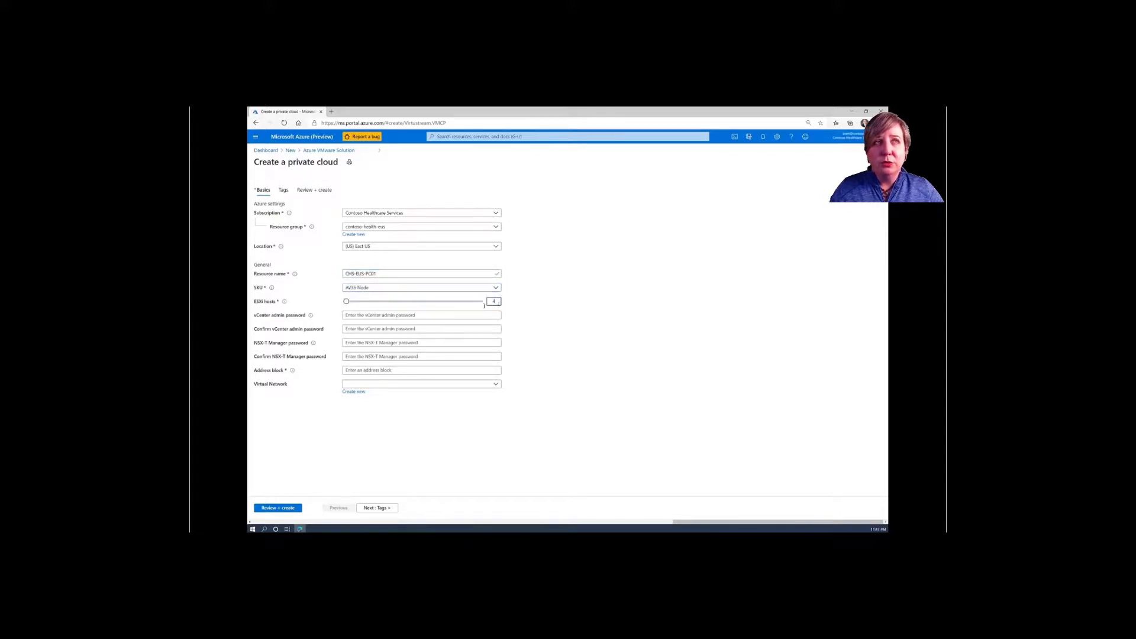
left_click(441, 314)
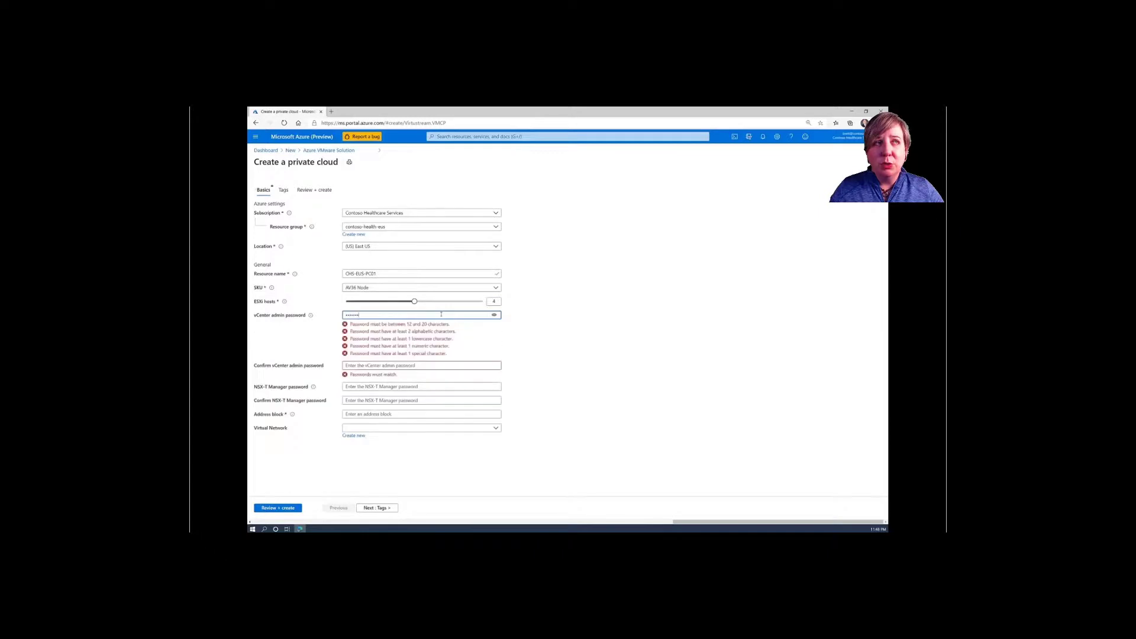
- Enter and confirm the vCenter and NSX-T Manager admin passwords
type("••")
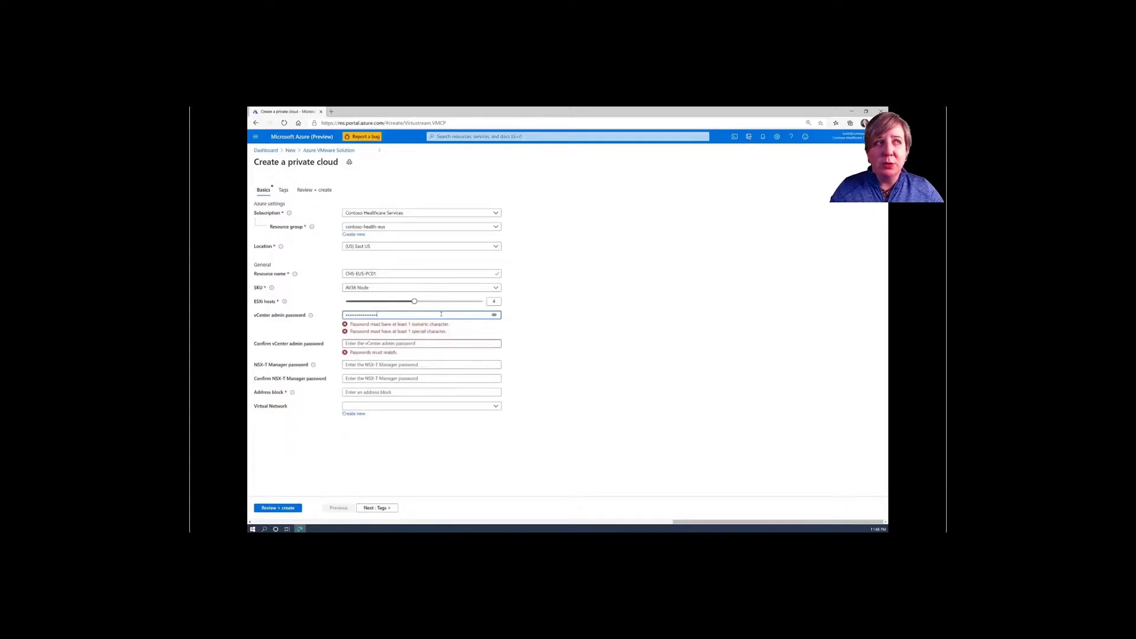
key("Tab")
type("•••")
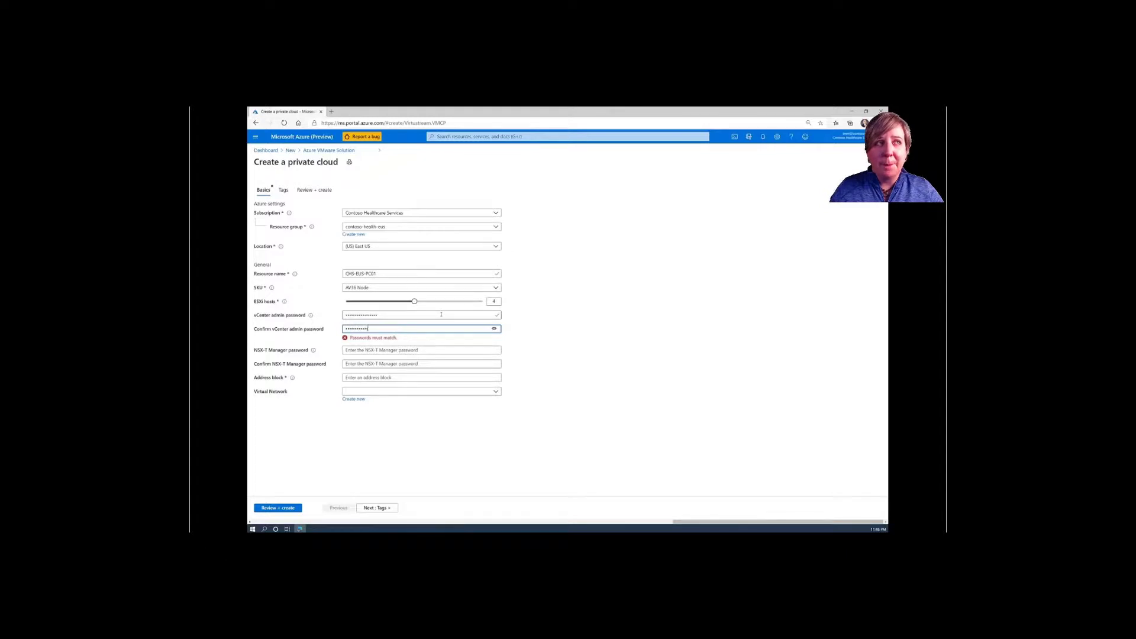
type("•")
key("Tab")
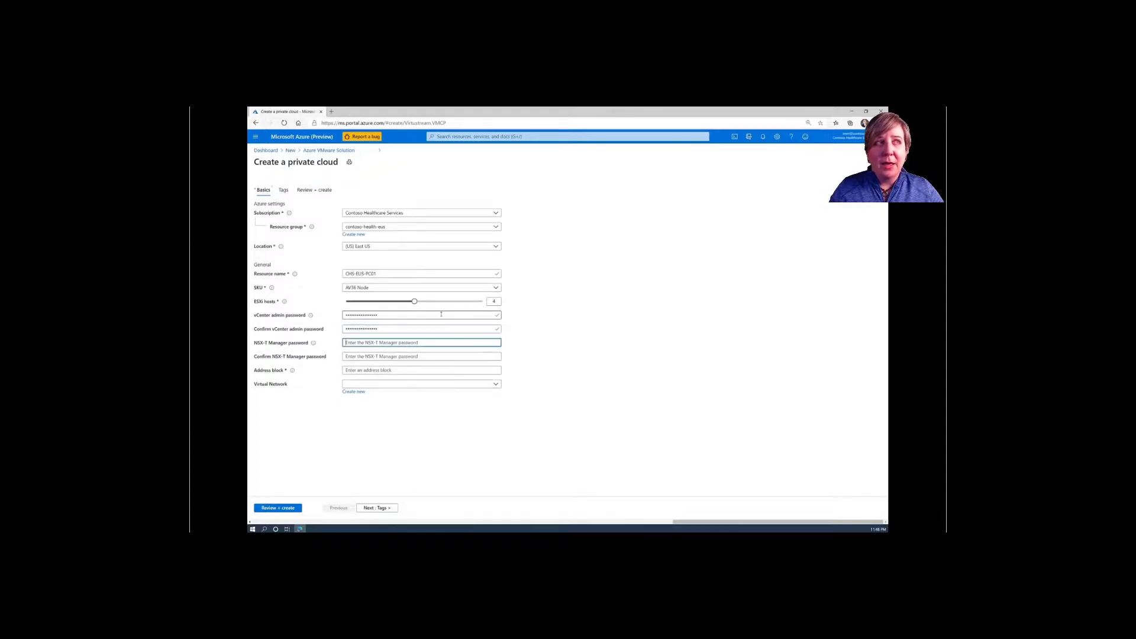
type("••••••••••")
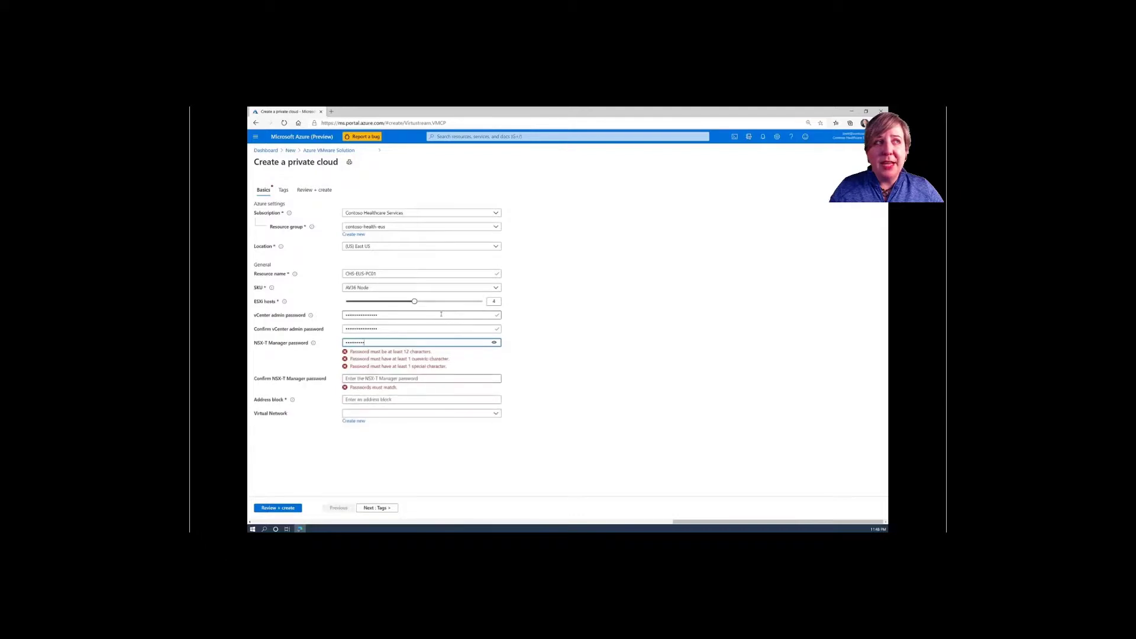
type("••••")
key("Tab")
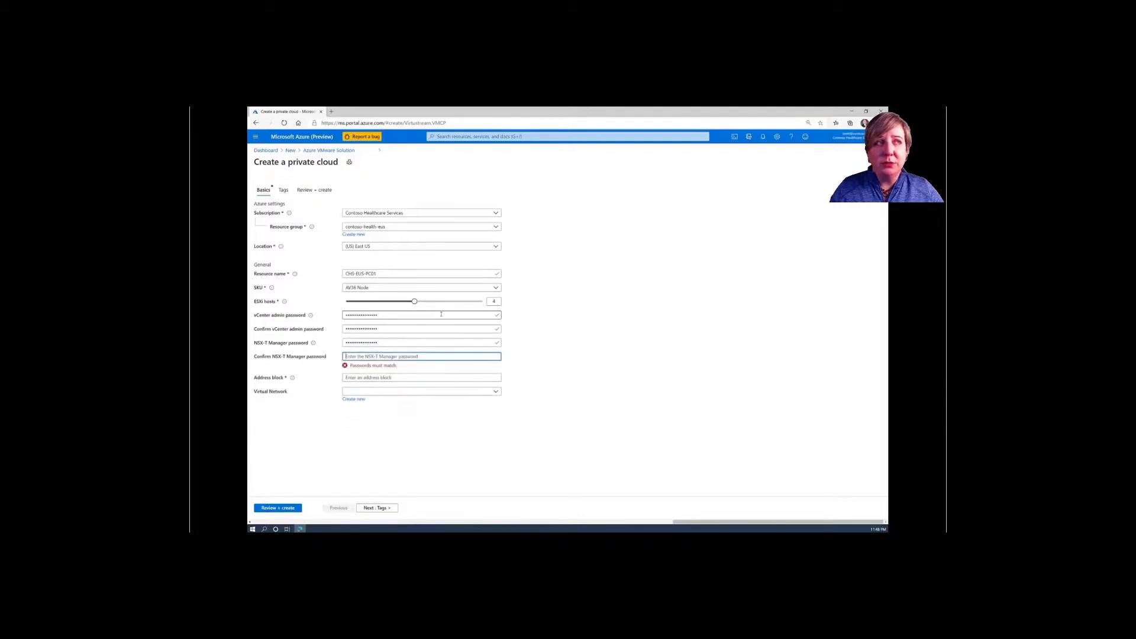
type("•••••••")
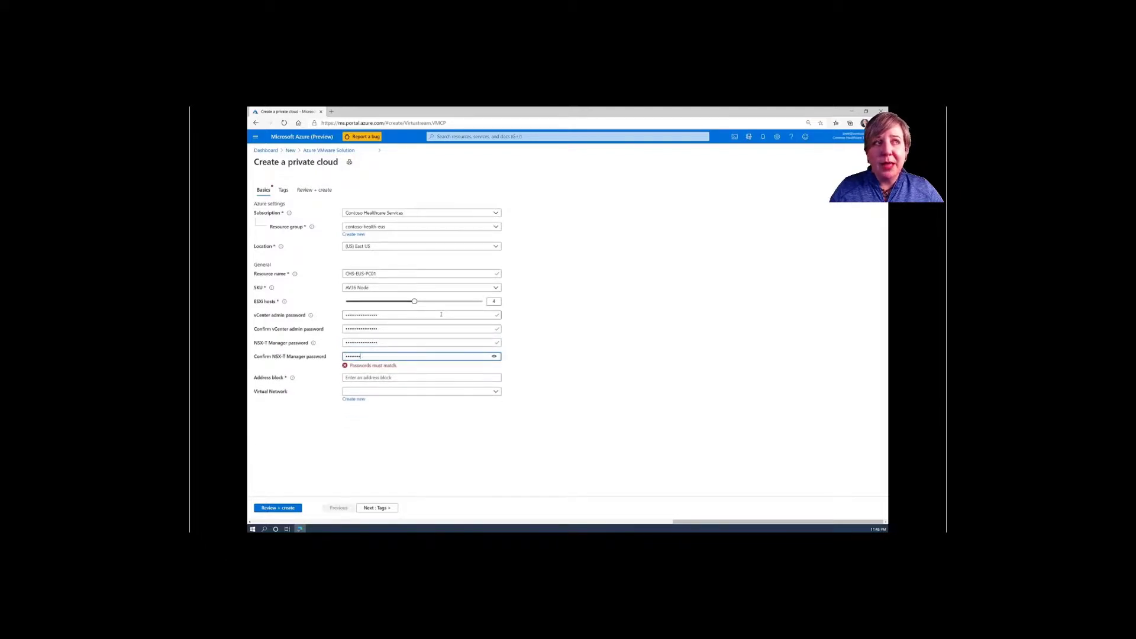
type("••••••")
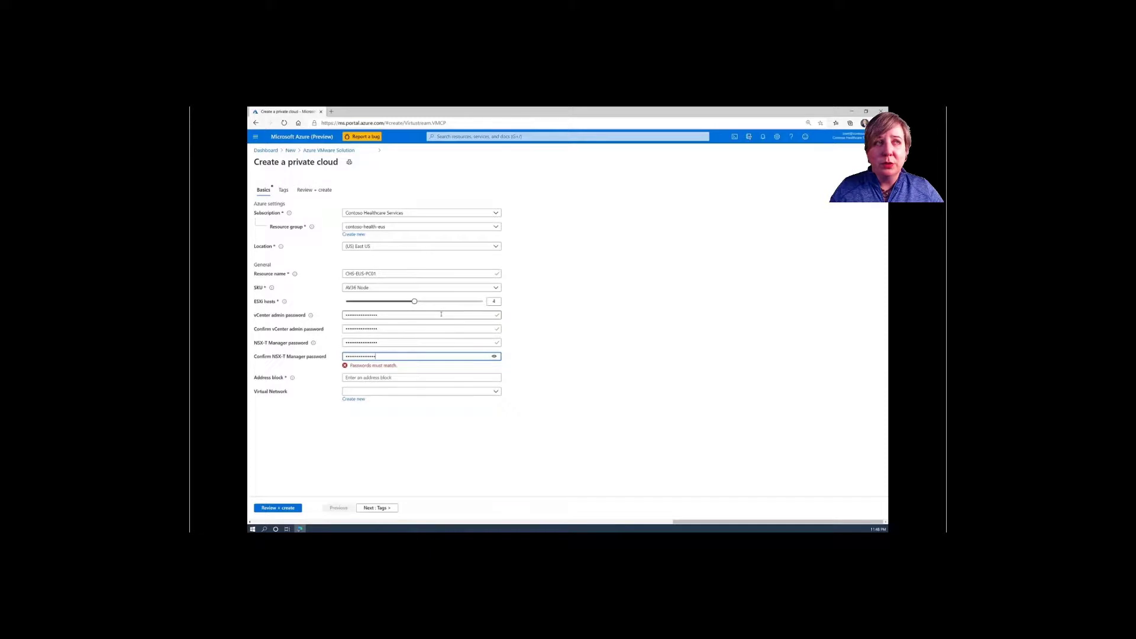
- Set address block 10.0.0.0/22 and virtual network chs-eus-vnet01, then submit with Review + create
key("Tab")
type("10")
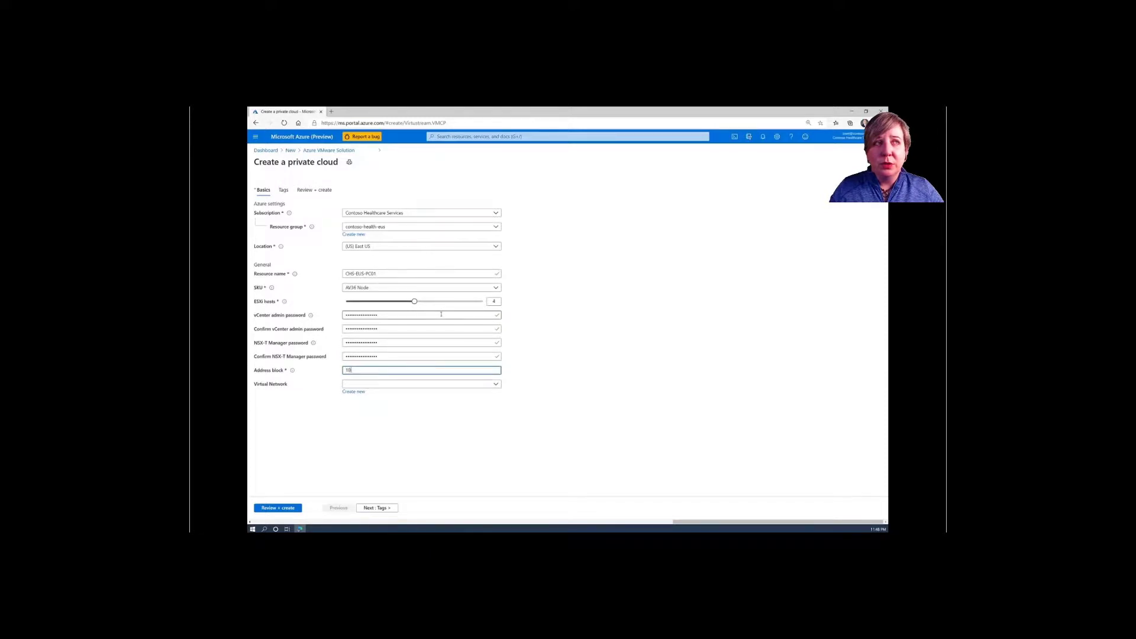
type(".0.0.0/22")
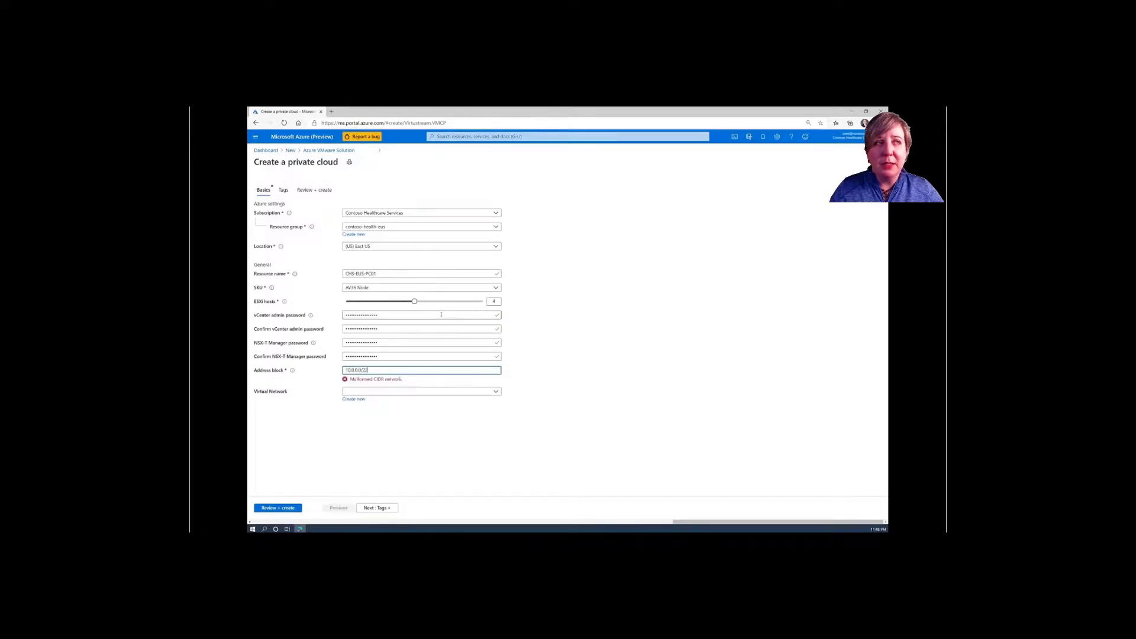
left_click(453, 384)
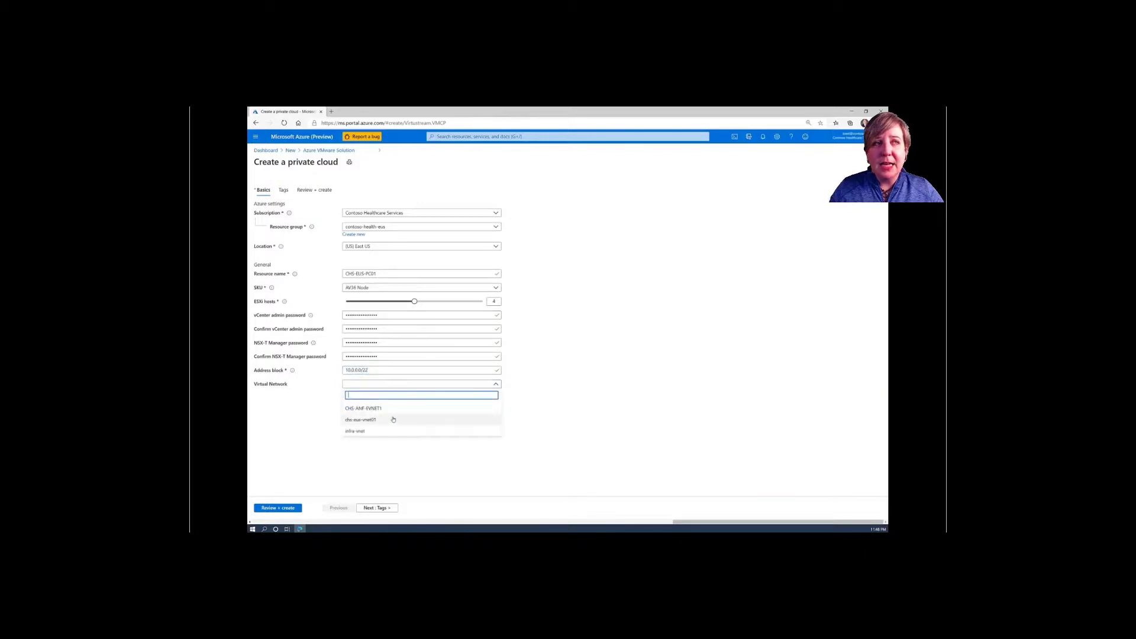
left_click(363, 419)
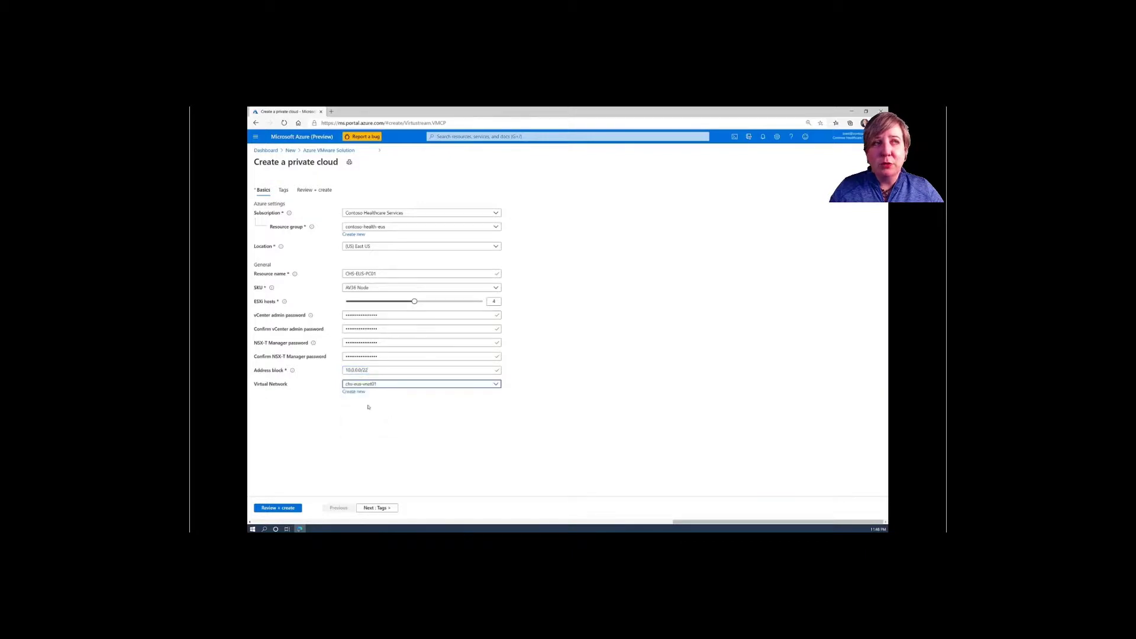
left_click(273, 509)
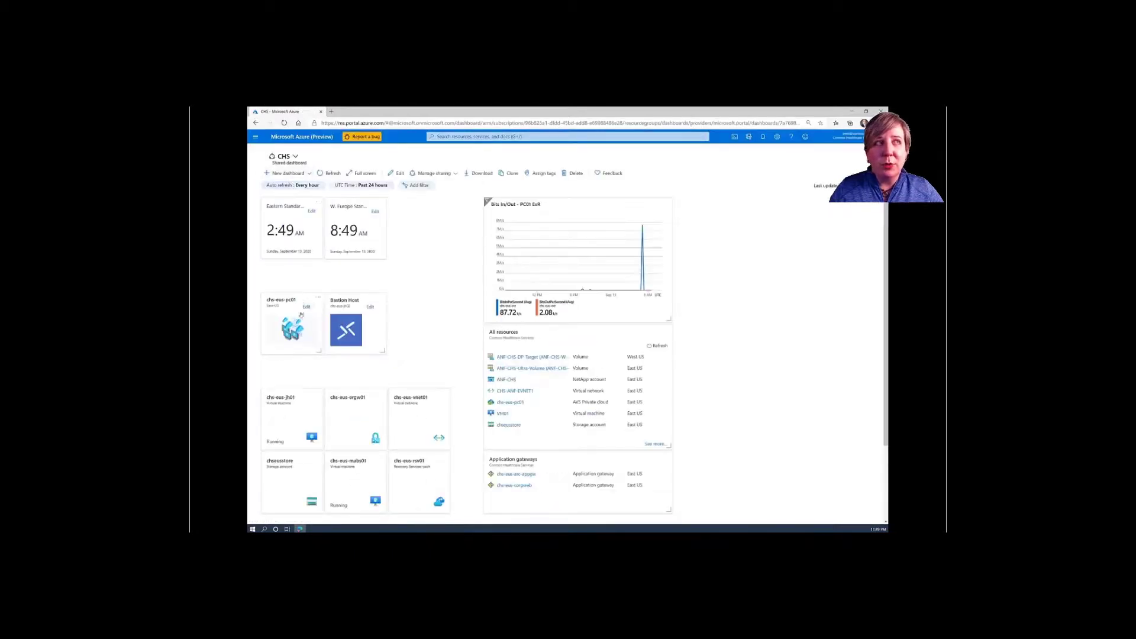
- Open the chs-eus-pc01 tile to see its overview: Succeeded, 4 ESXi hosts, East US
left_click(298, 334)
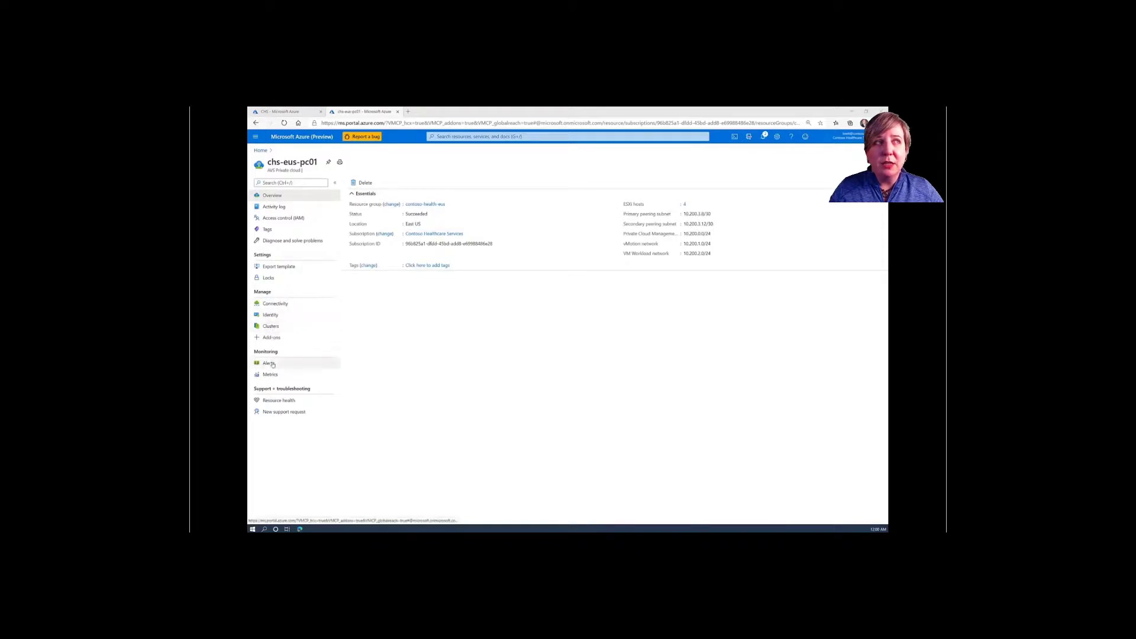
- Review the ExpressRoute, HCX and Global Reach connectivity tabs, then view the disaster recovery add-ons
left_click(273, 304)
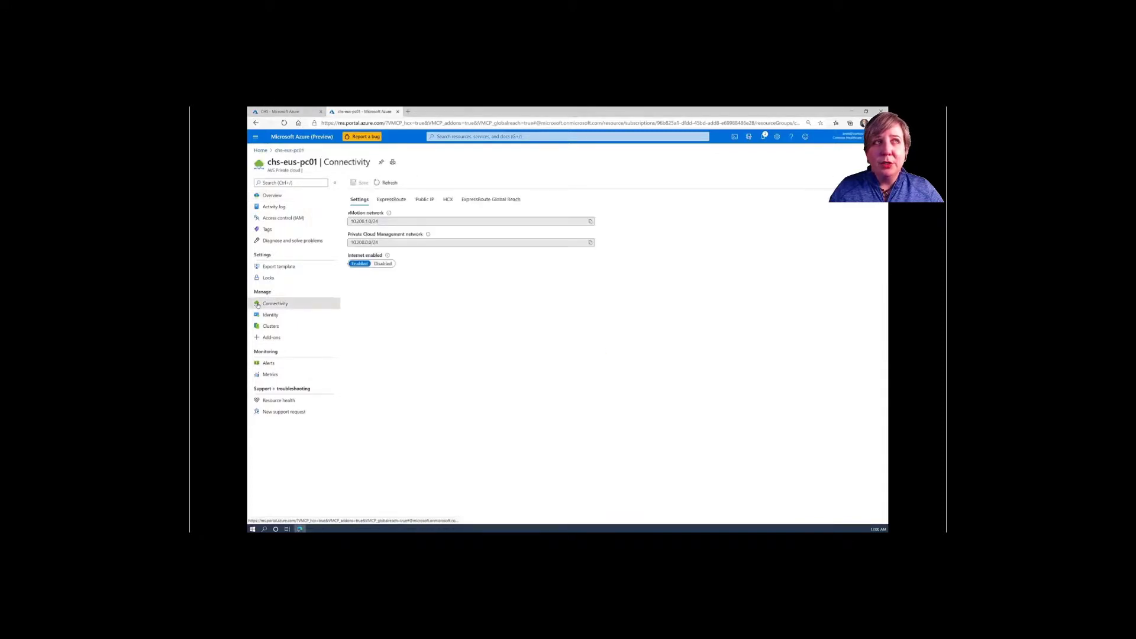
left_click(394, 200)
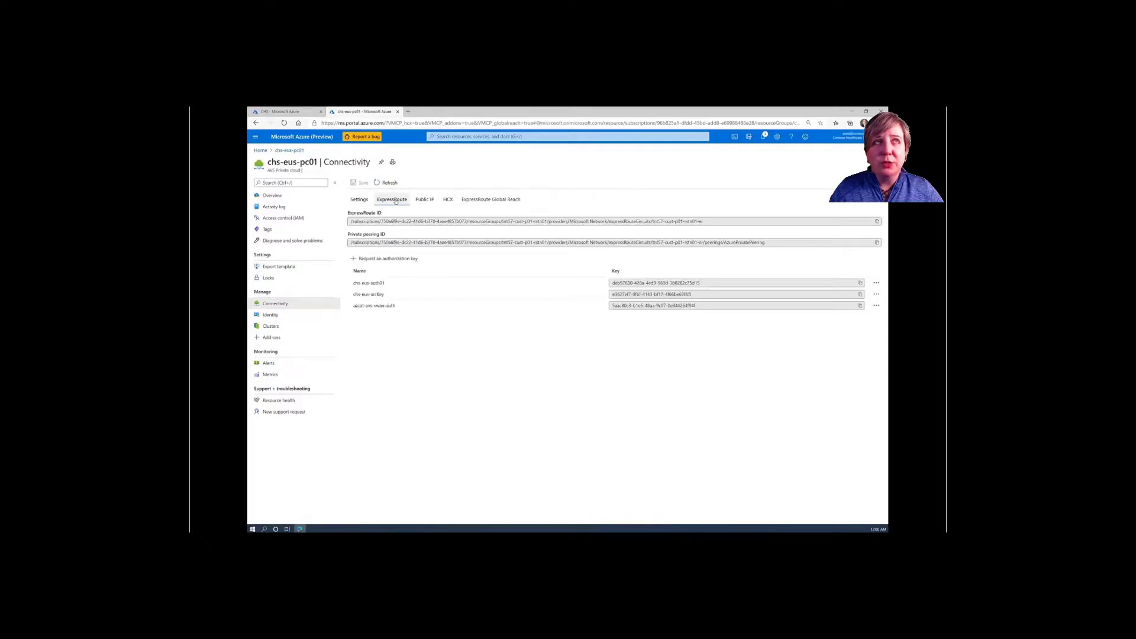
left_click(449, 201)
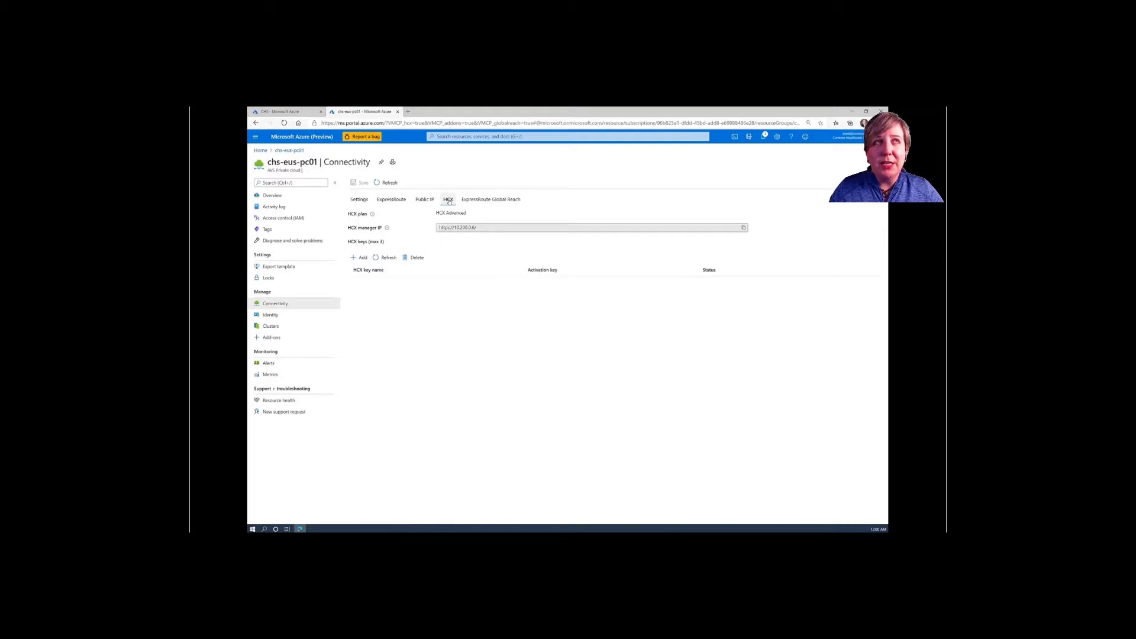
left_click(494, 201)
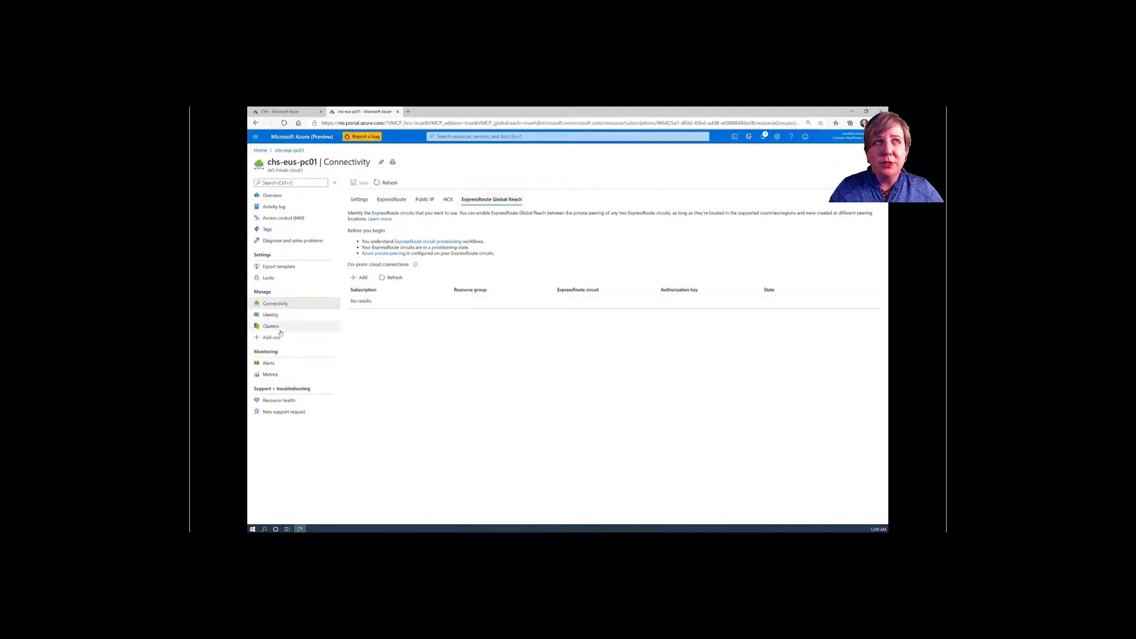
left_click(257, 338)
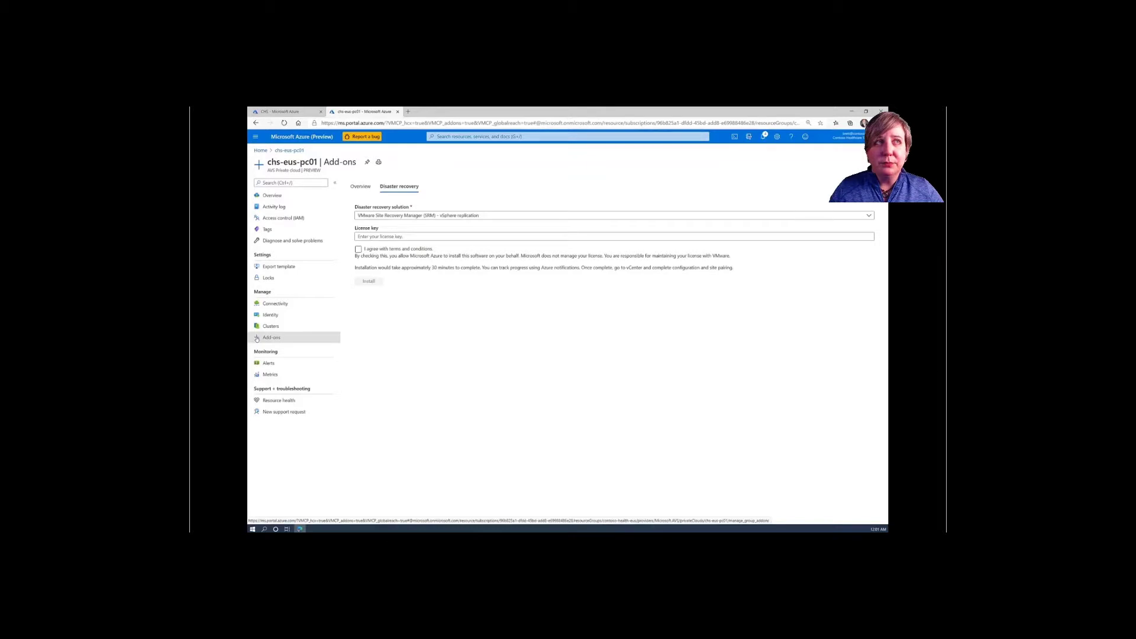
- Connect to jump box chs-eus-jh02 through Bastion using the jump box username and password
left_click(397, 111)
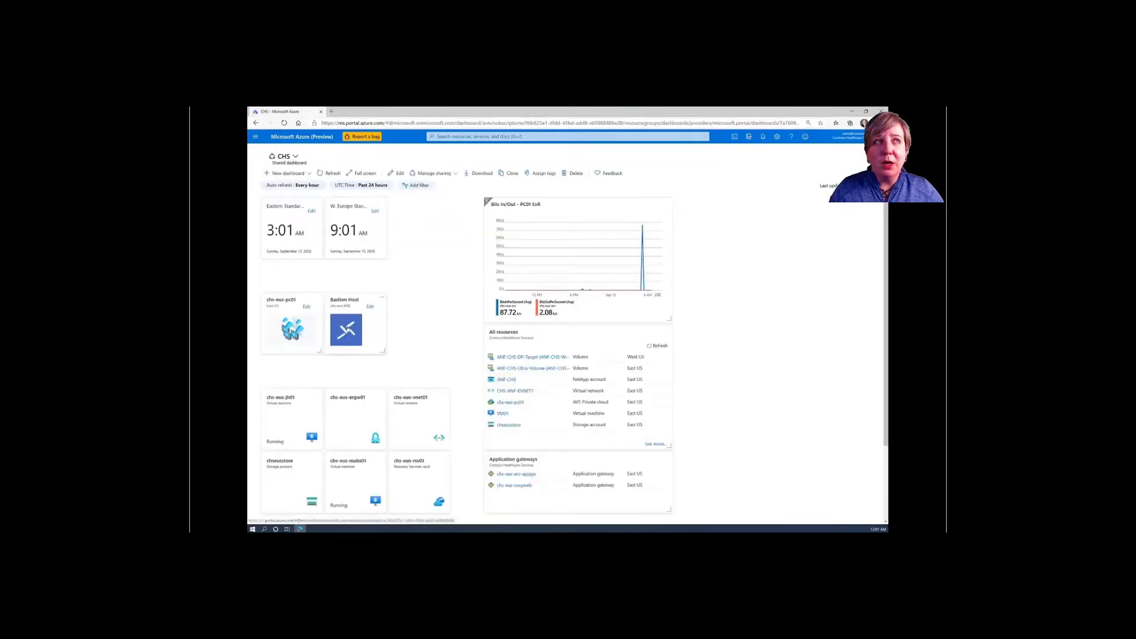
left_click(348, 330)
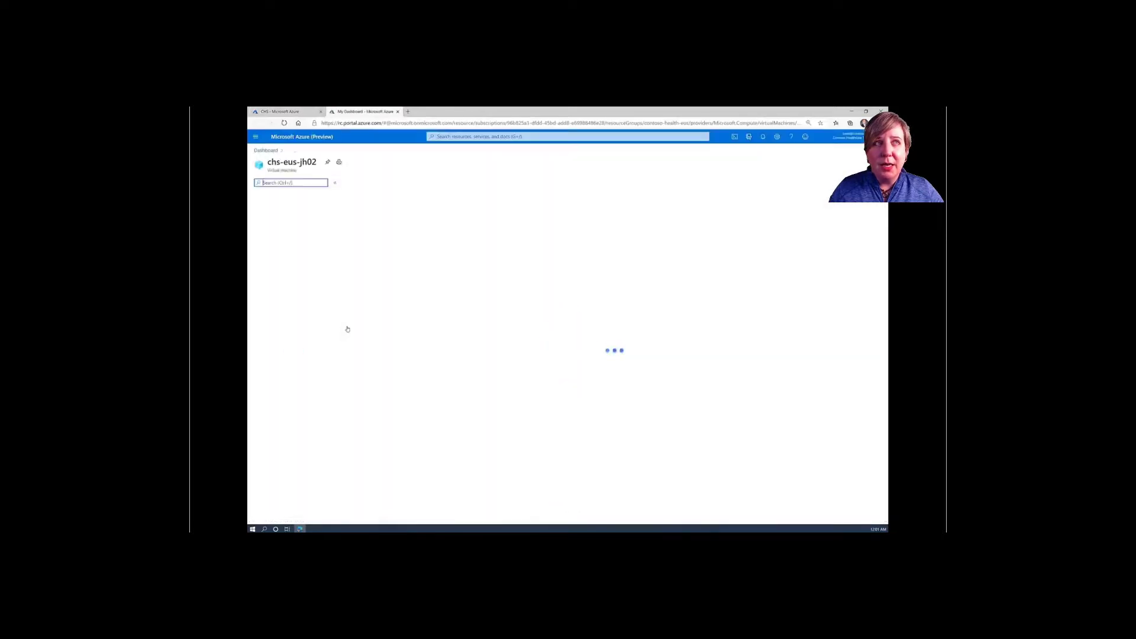
left_click(357, 268)
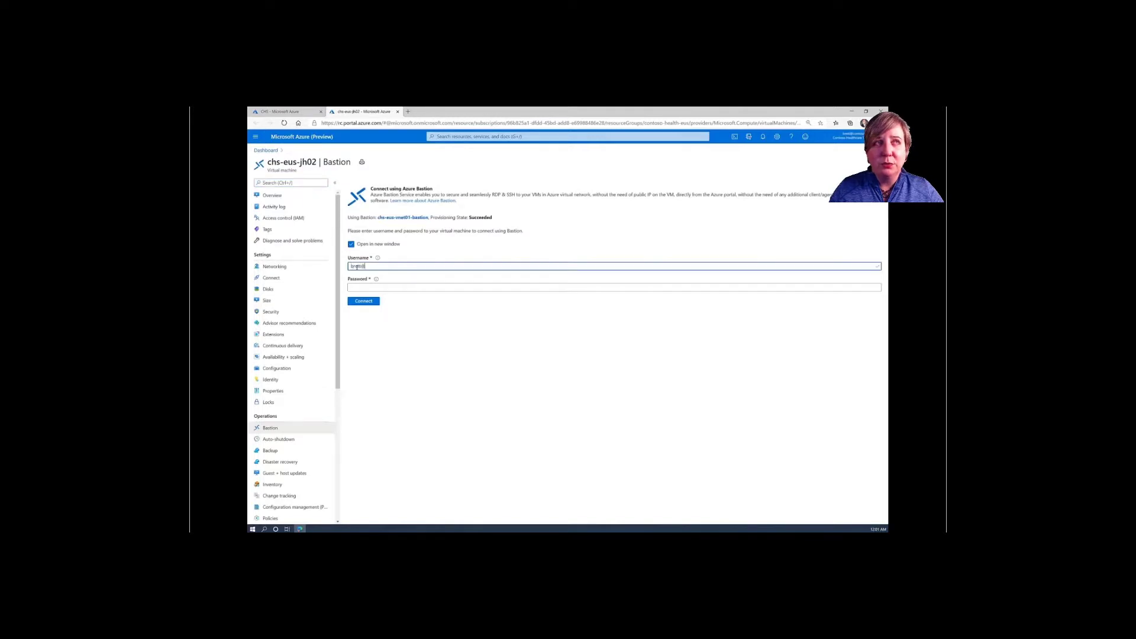
key("Tab")
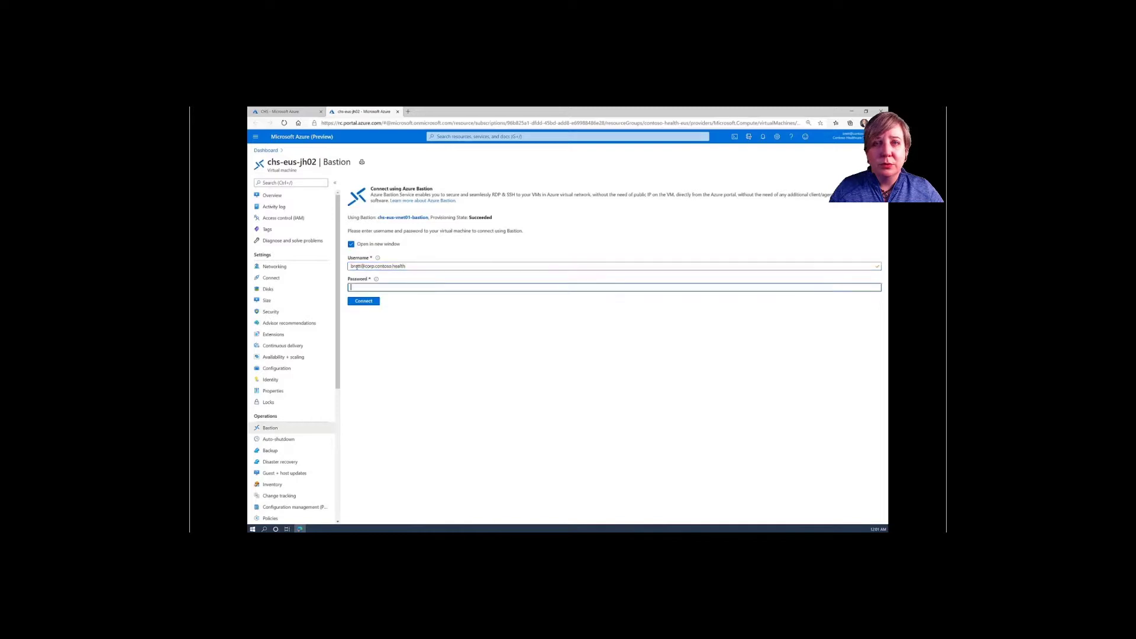
type("••••••••••")
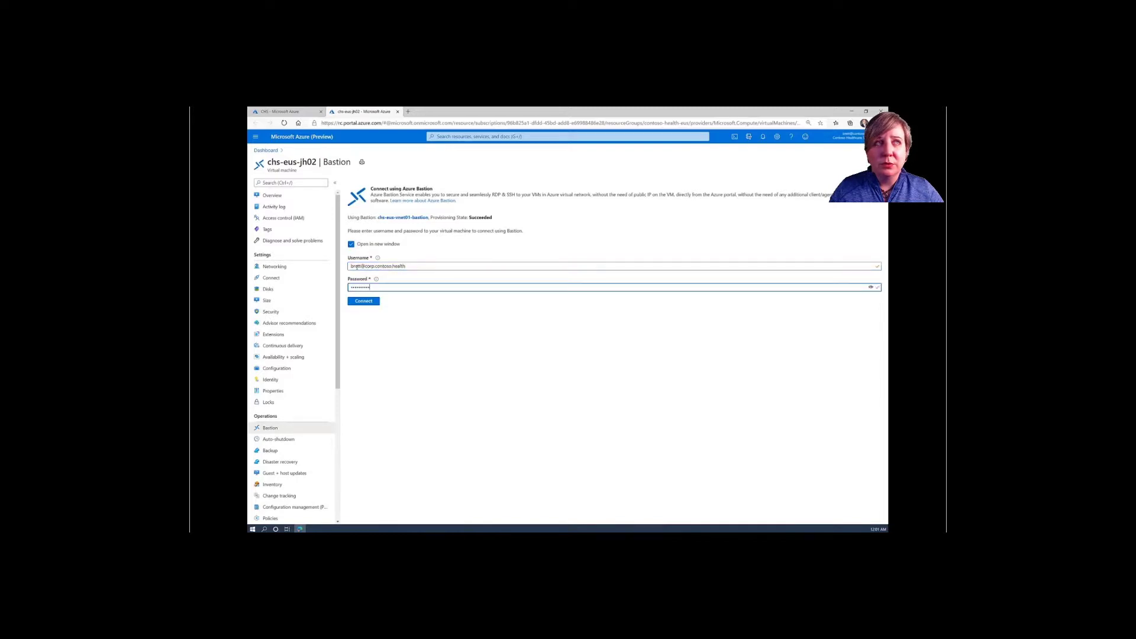
type("•••••••")
left_click(359, 301)
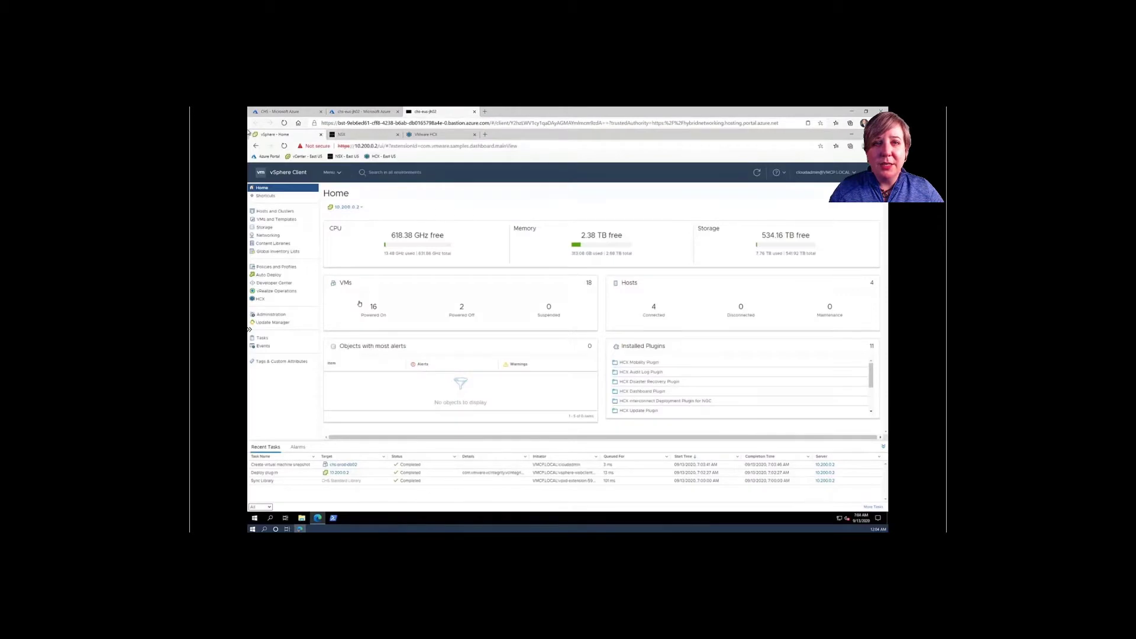
- Inspect vsanDatastore under Storage and public-www under Networking, then view the NSX-T segment list
left_click(338, 173)
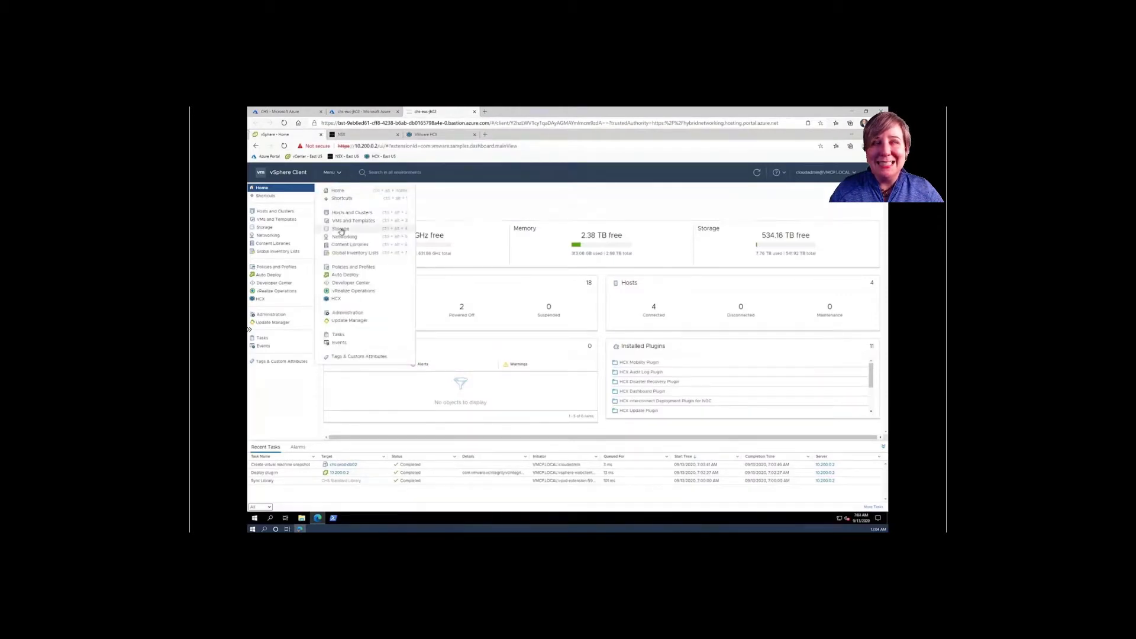
left_click(341, 229)
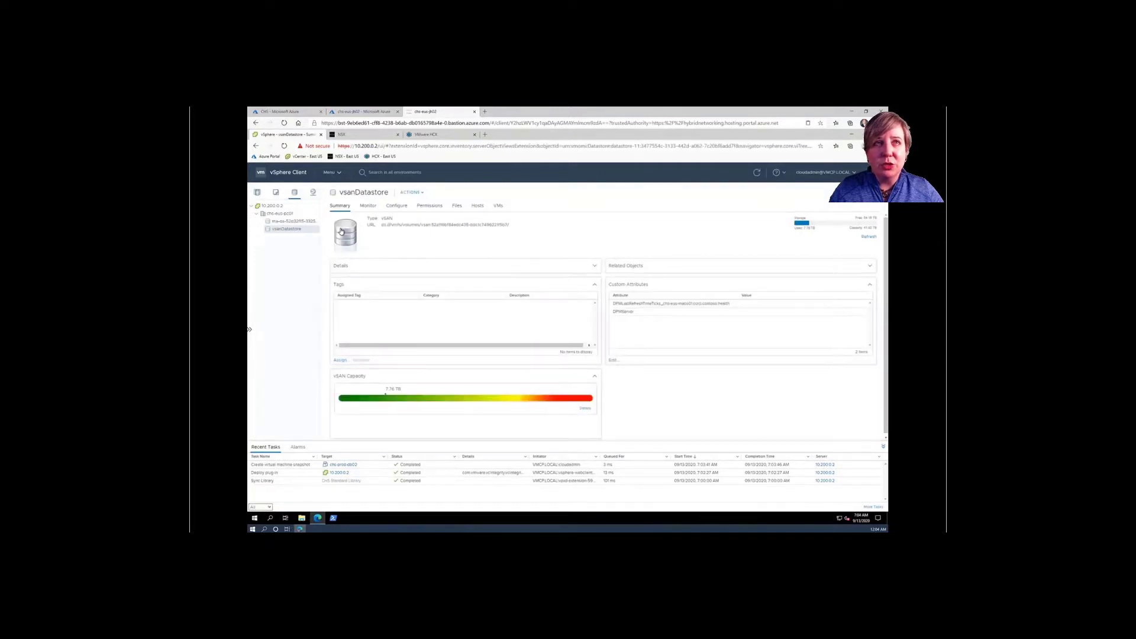
left_click(339, 176)
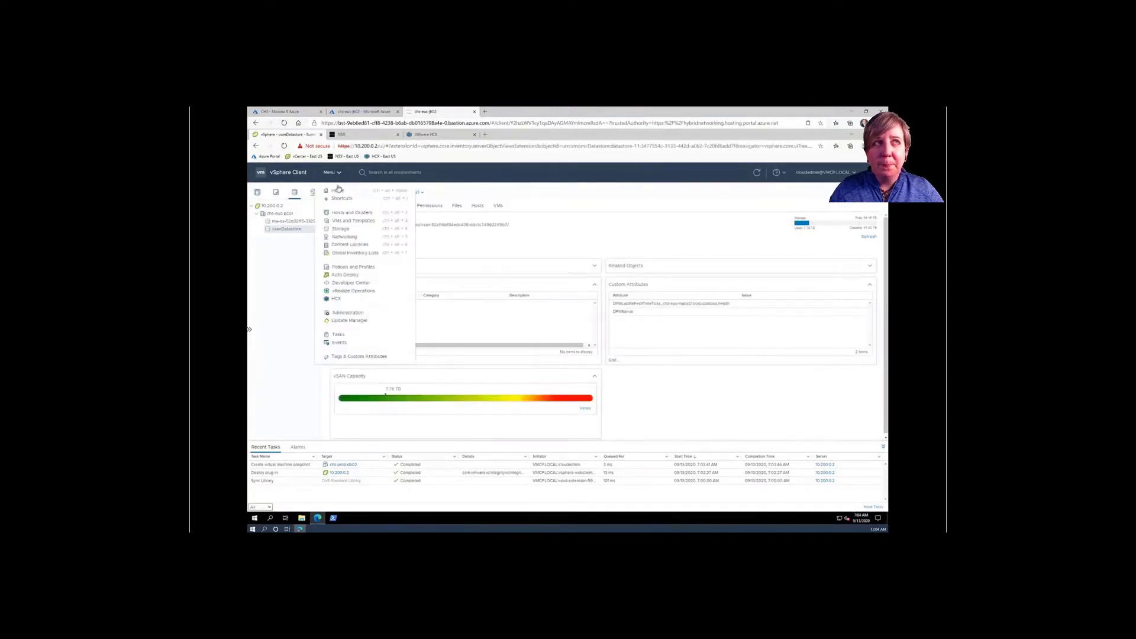
left_click(347, 239)
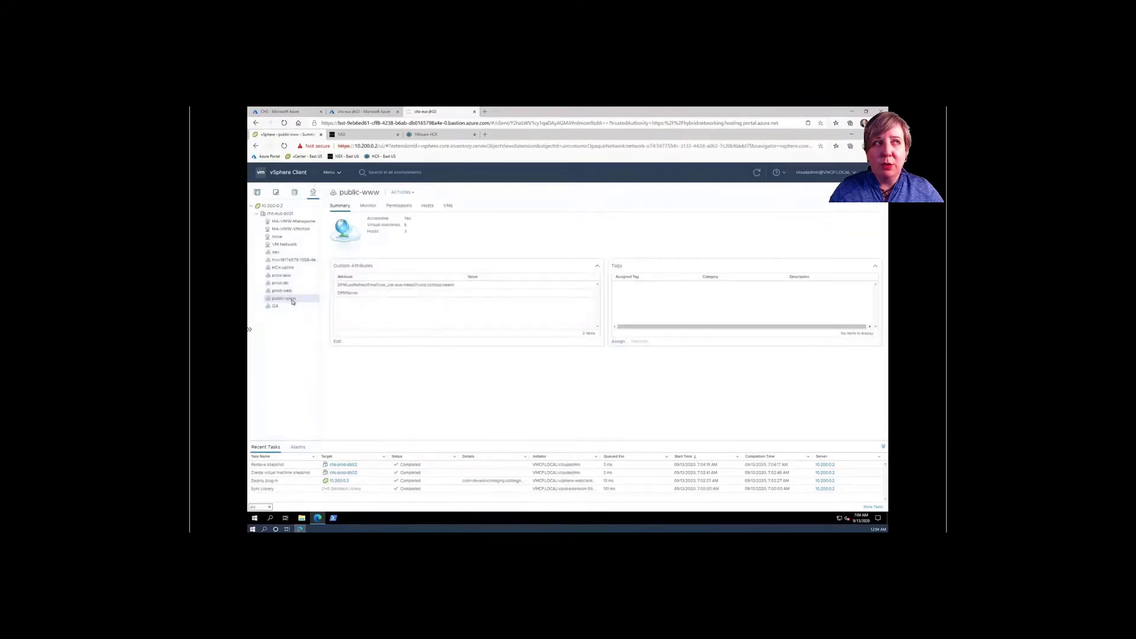
left_click(354, 136)
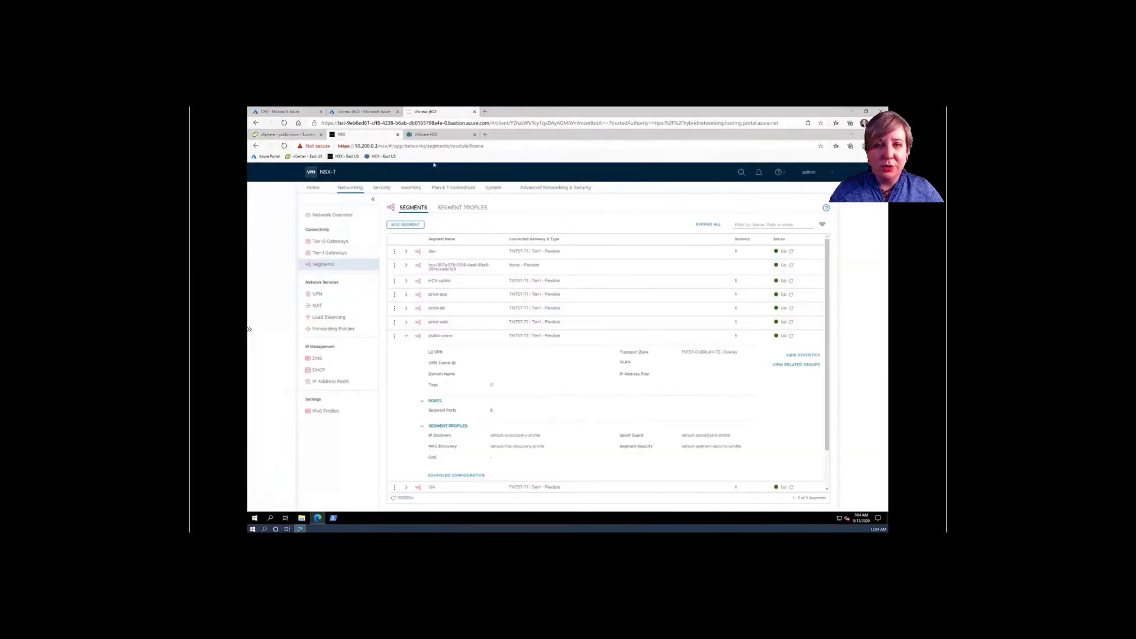
- Check the HCX dashboard's 23 migrated VMs, 1 extended network and site pairings, then return to vSphere
left_click(435, 136)
mouse_move(400, 334)
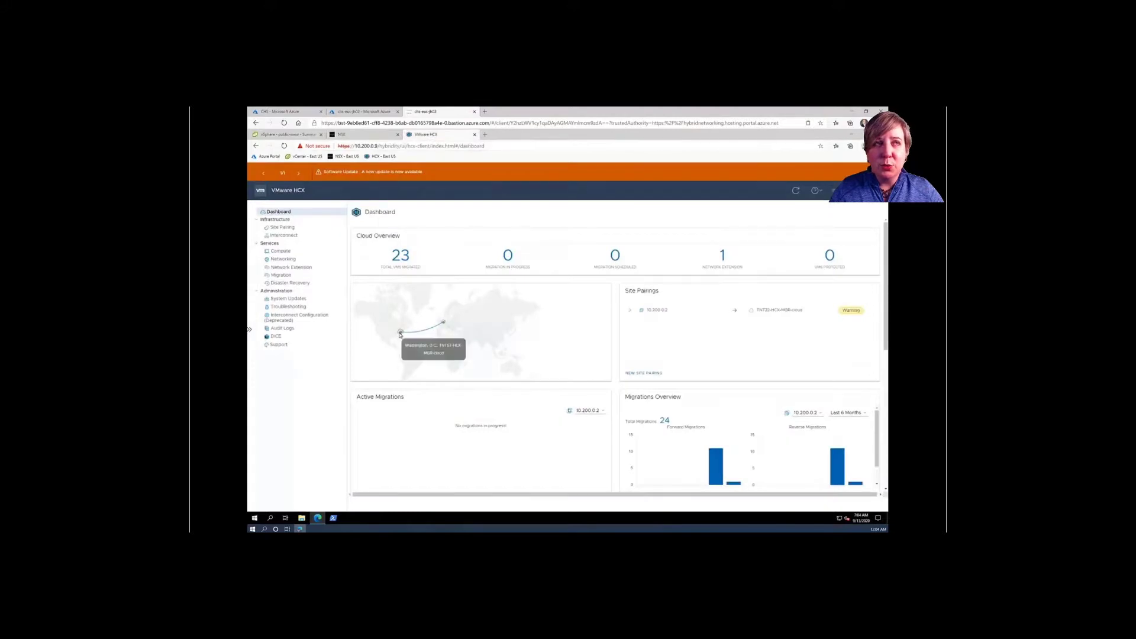
mouse_move(443, 324)
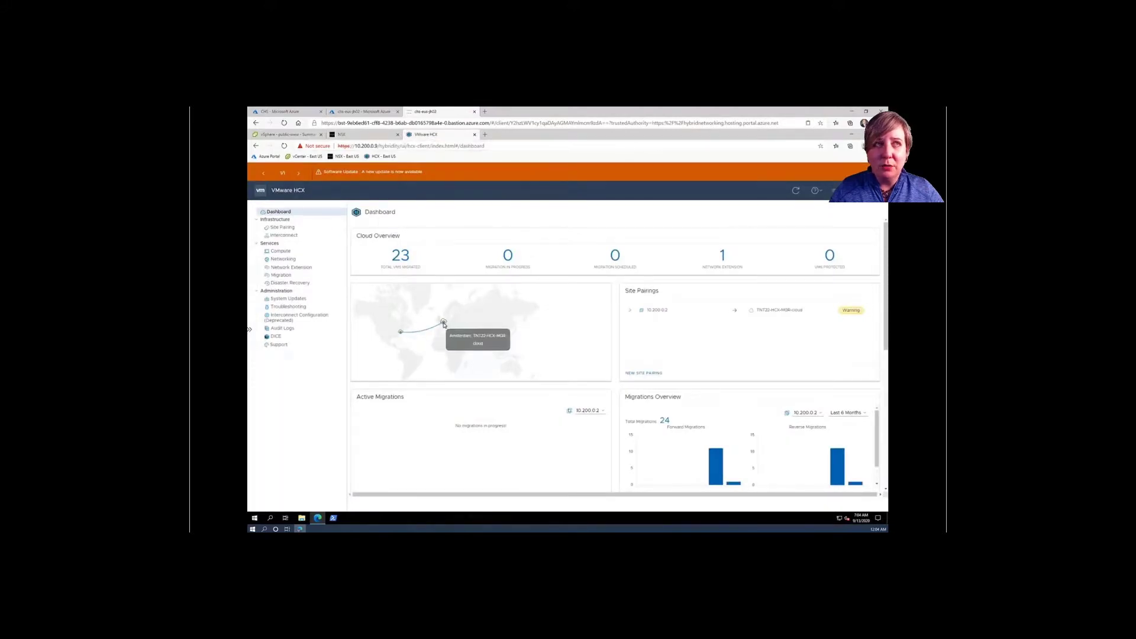
left_click(292, 135)
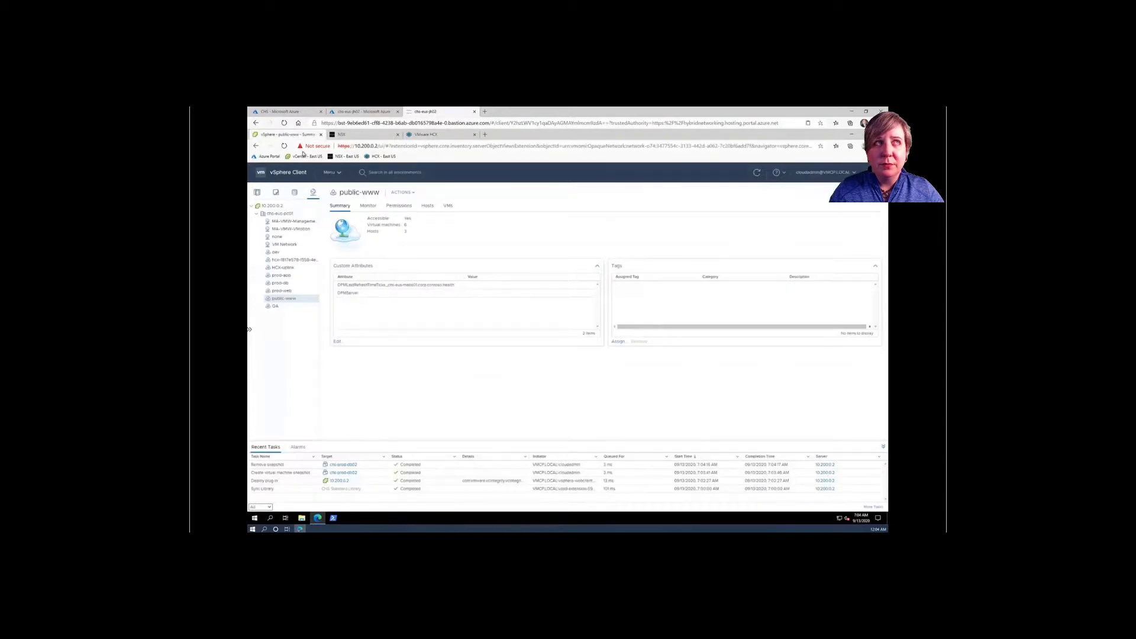
- Look over the CHS Standard Library's subscription settings, cancel without changes, and return to the Azure dashboard
left_click(335, 173)
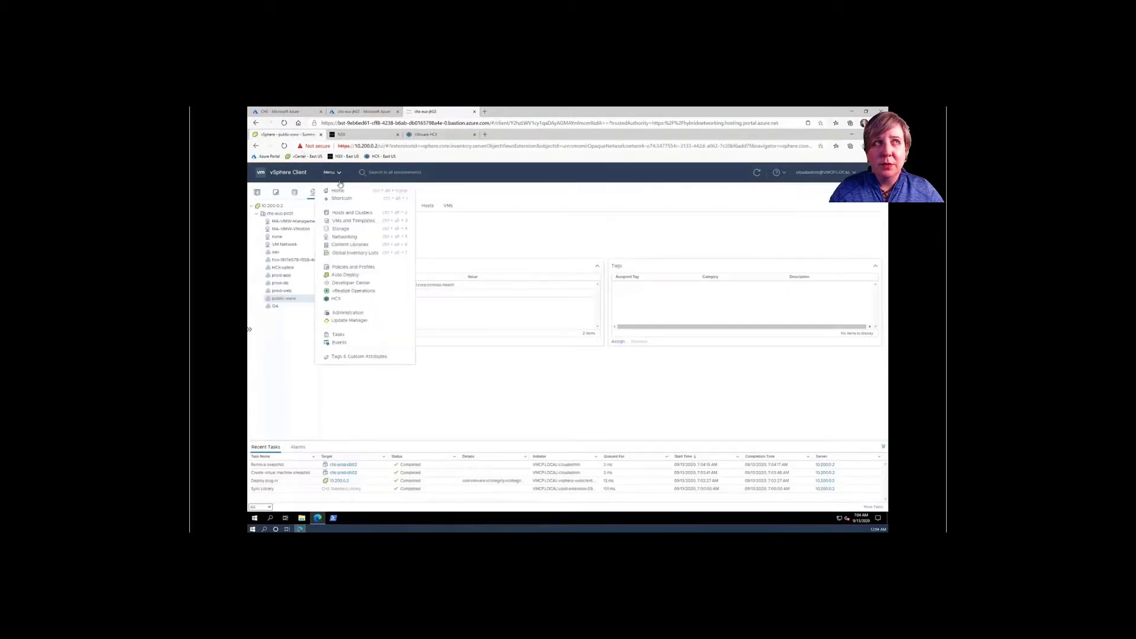
left_click(348, 244)
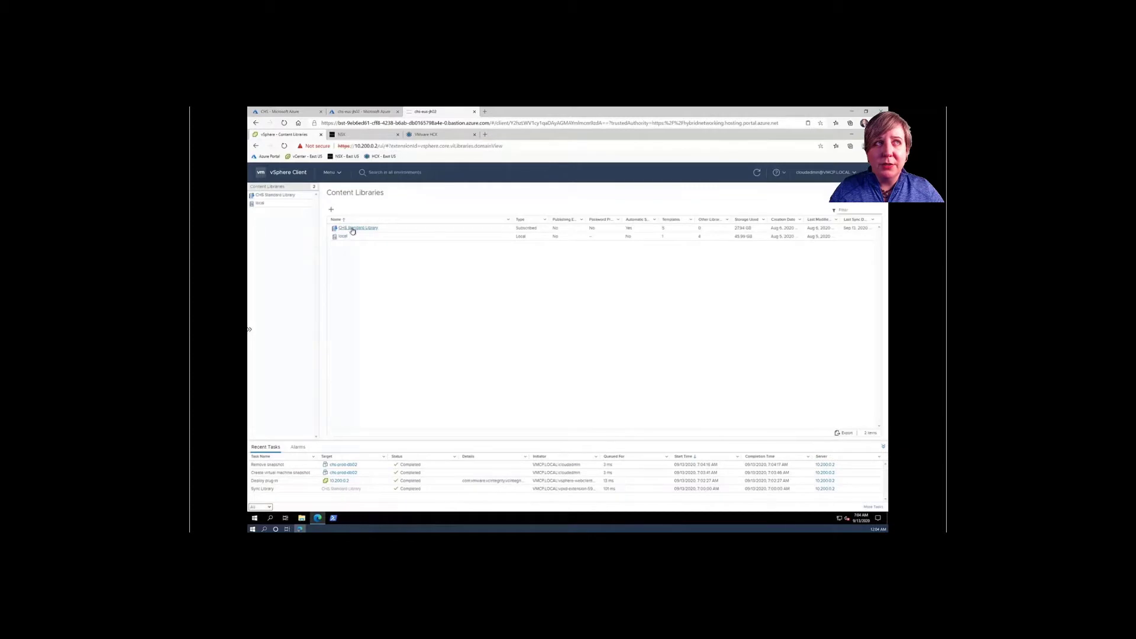
left_click(355, 229)
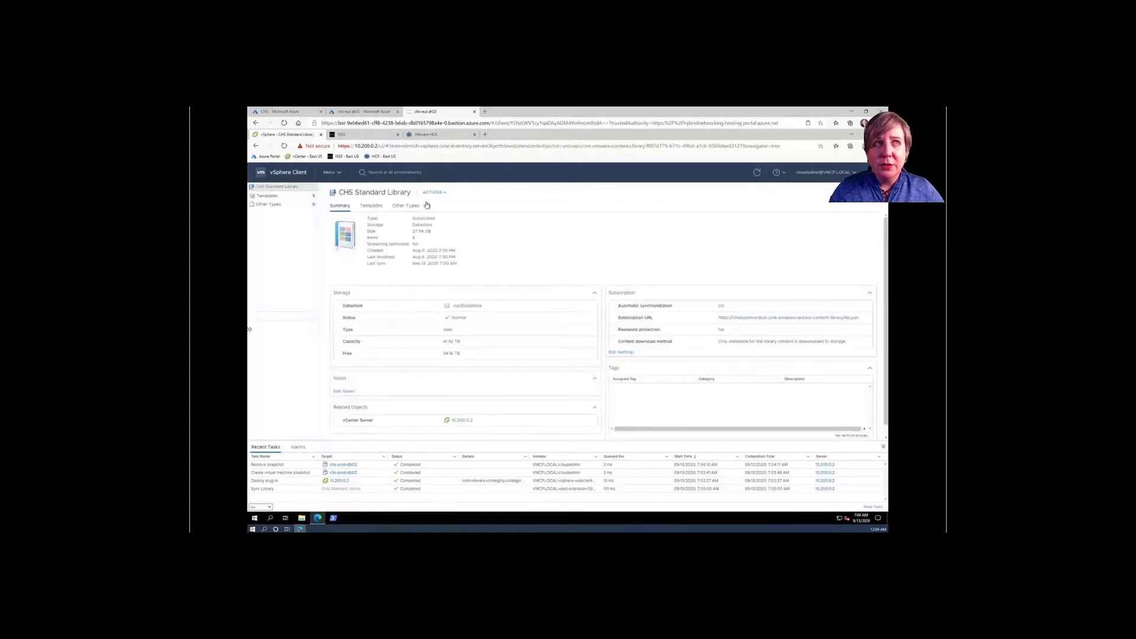
left_click(443, 192)
left_click(459, 221)
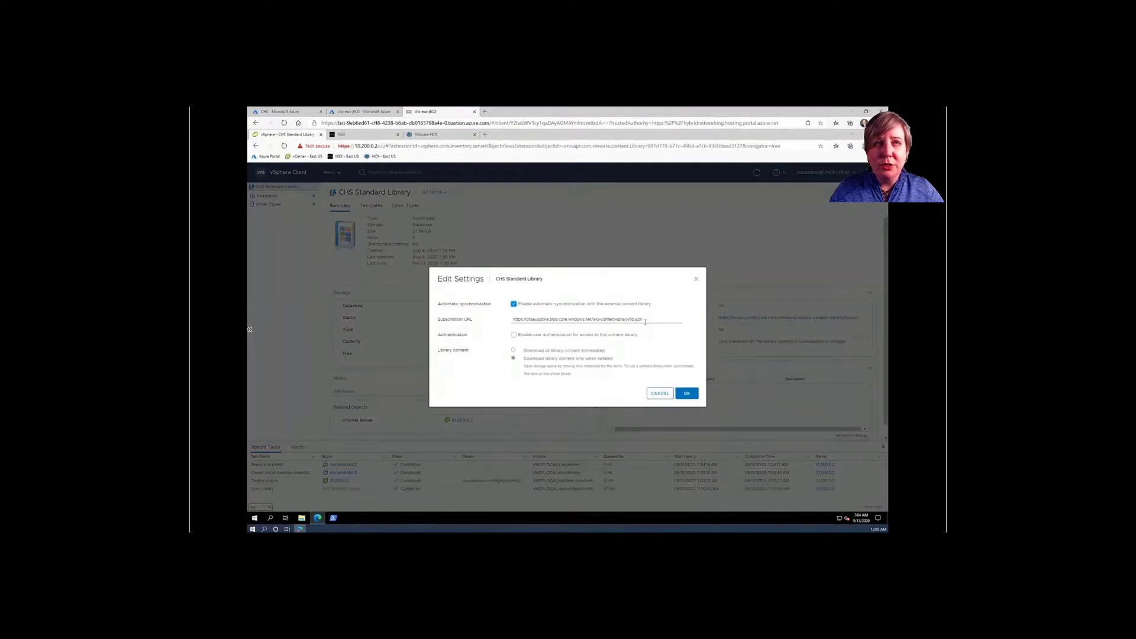
left_click(659, 393)
left_click(282, 111)
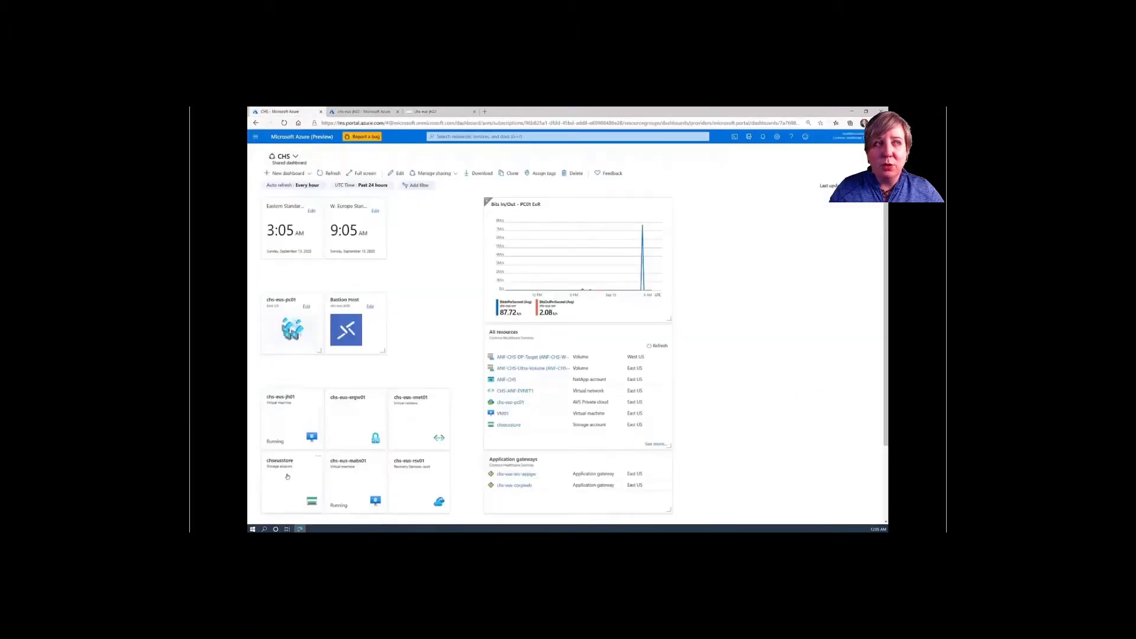
left_click(287, 476)
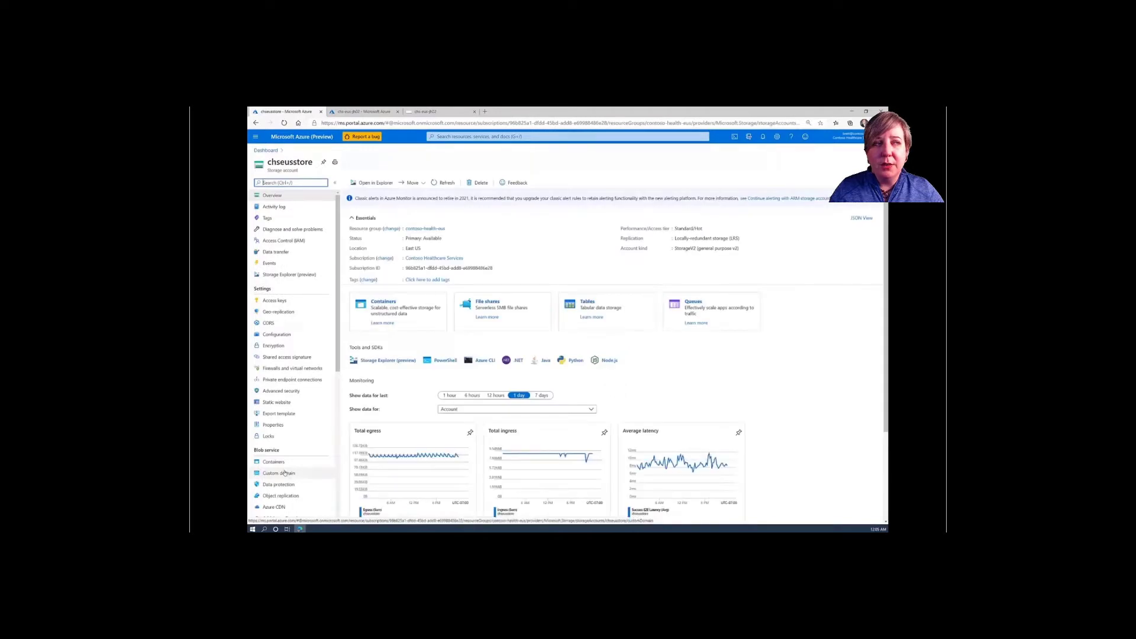
left_click(280, 464)
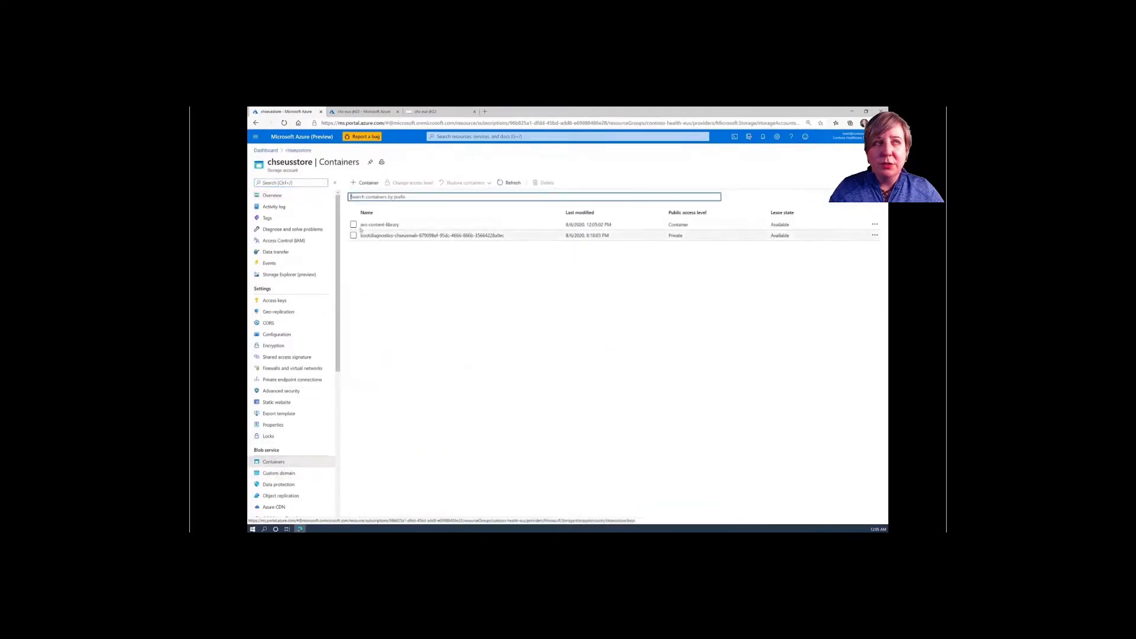
left_click(370, 225)
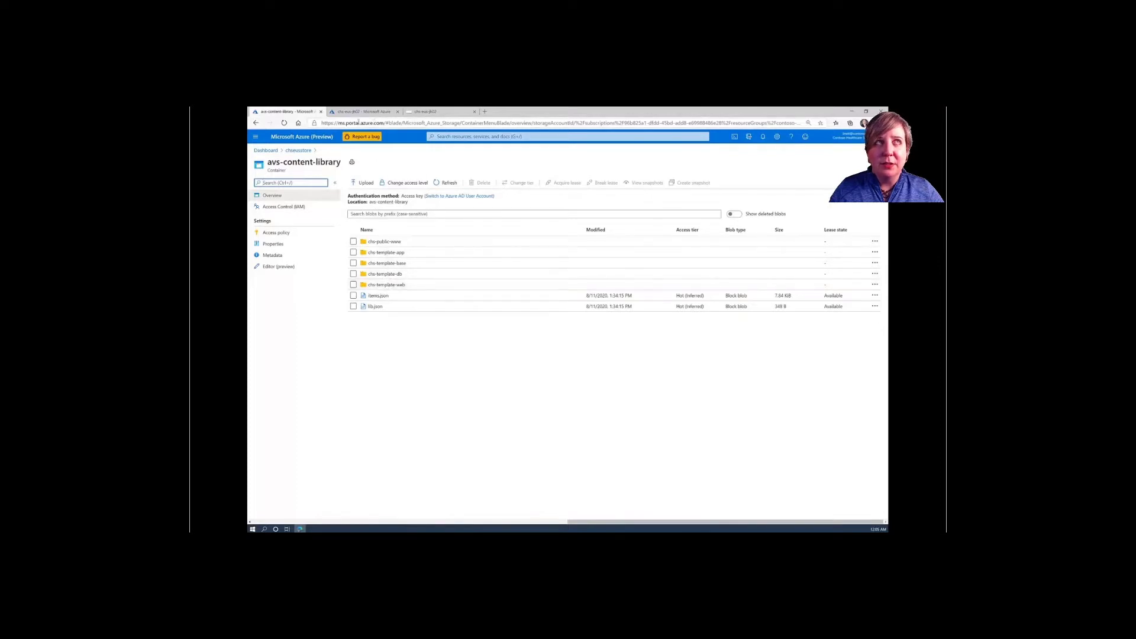
left_click(265, 151)
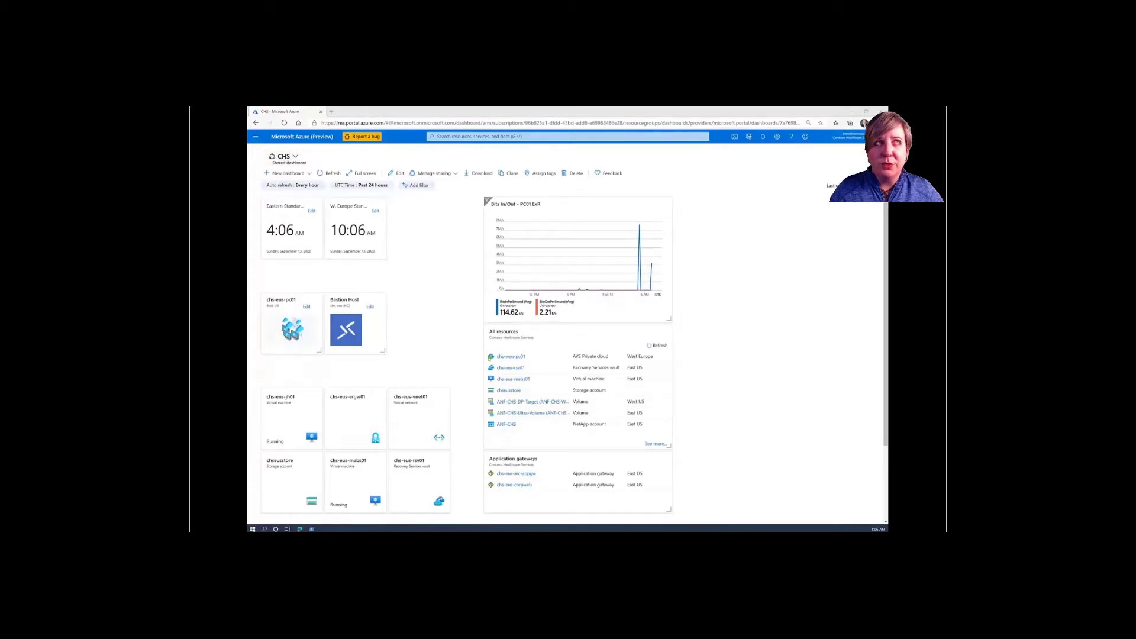
- Open chs-weu-pc01, confirm Cluster-1 has 3 ESXi hosts, and go back to its overview
left_click(510, 357)
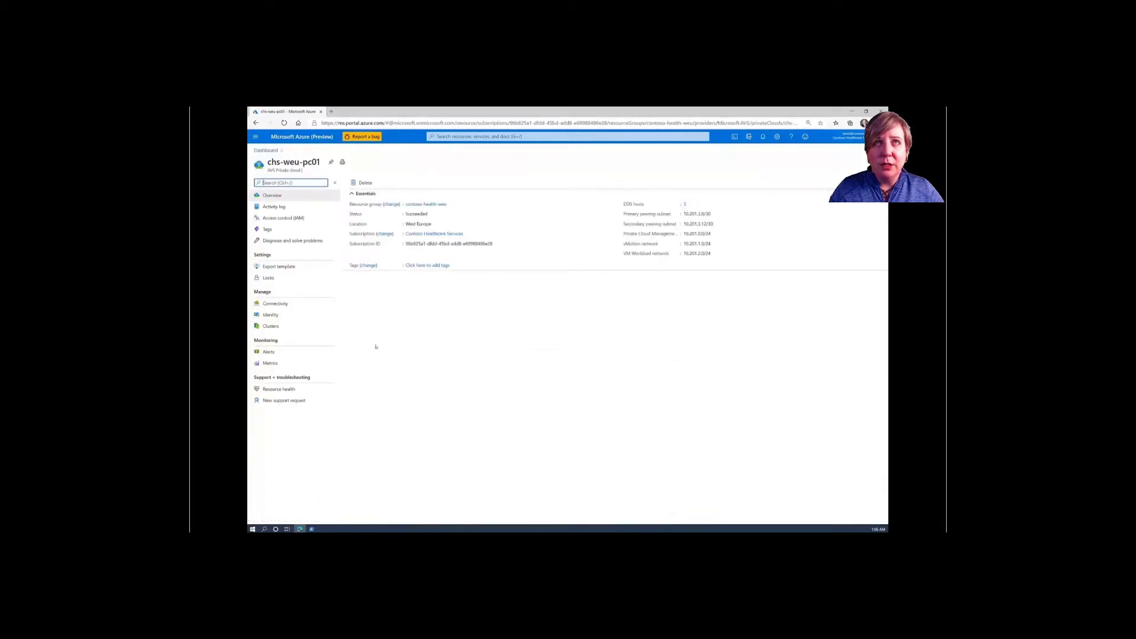
left_click(262, 330)
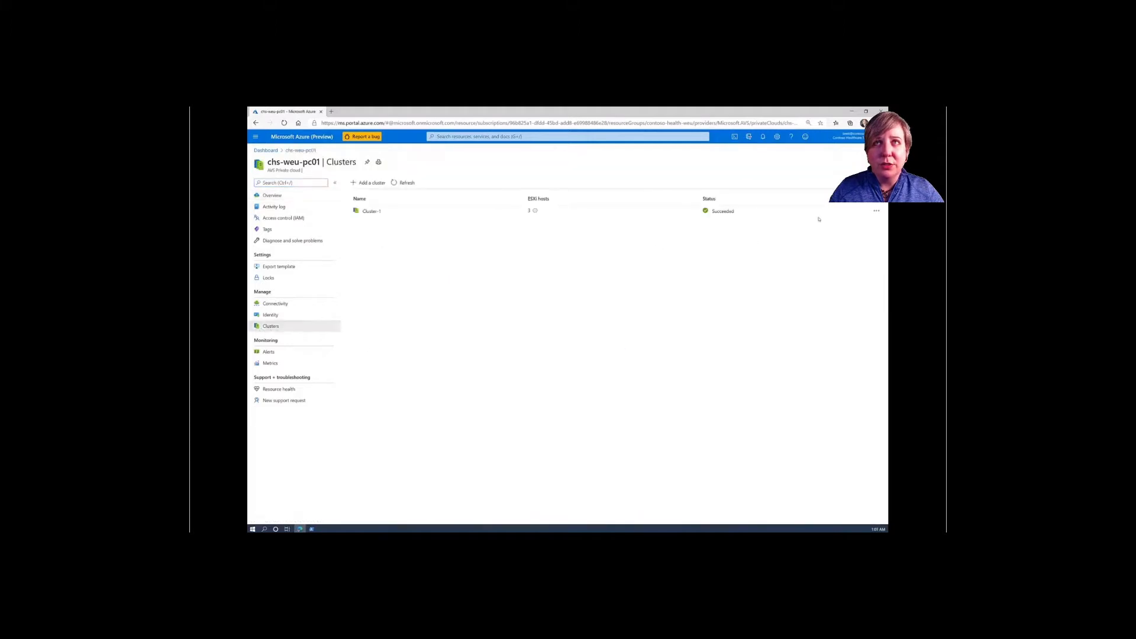
left_click(876, 212)
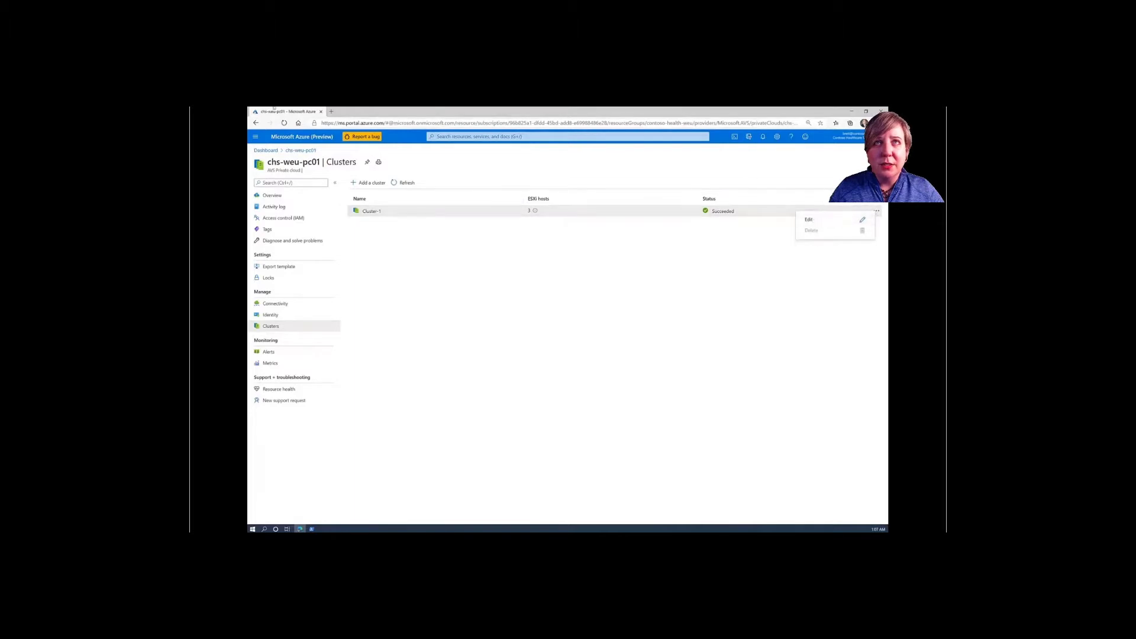
left_click(257, 199)
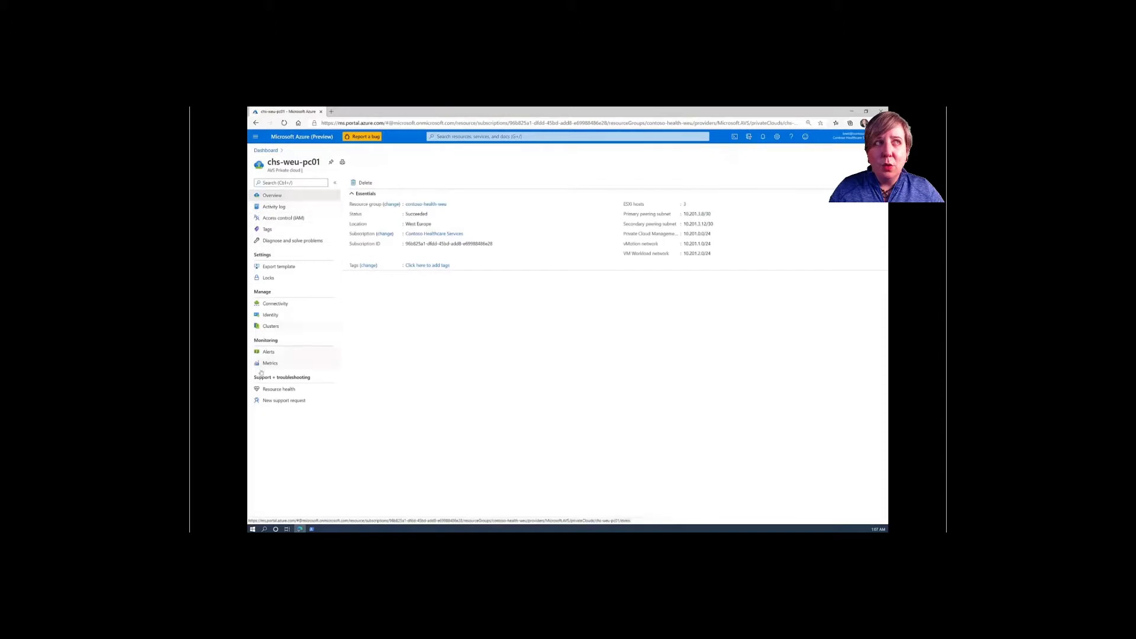
left_click(311, 529)
- Check az and az vmware help, then update chs-weu-pc01 in contoso-health-weu to --cluster-size 4
type("az -h")
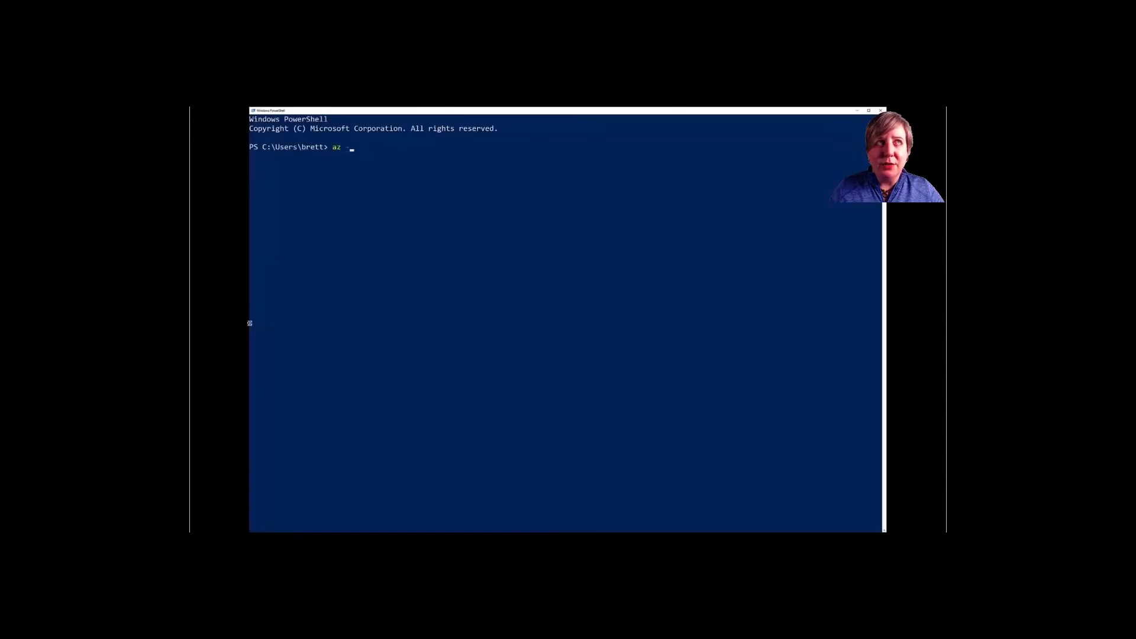
key("Return")
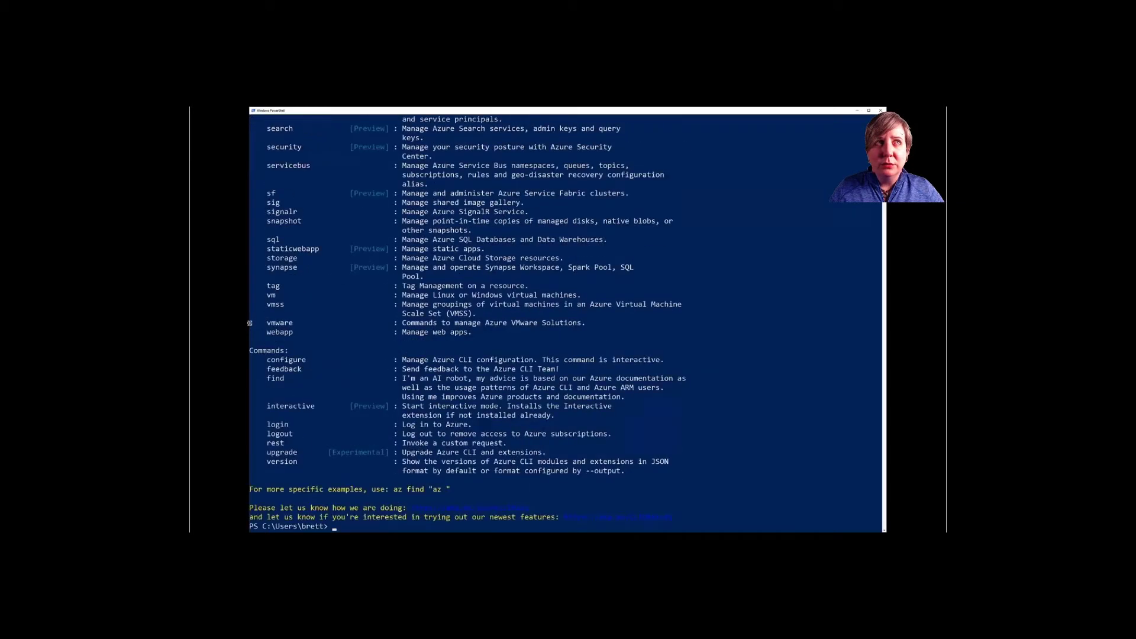
type("az vmware -h")
key("Return")
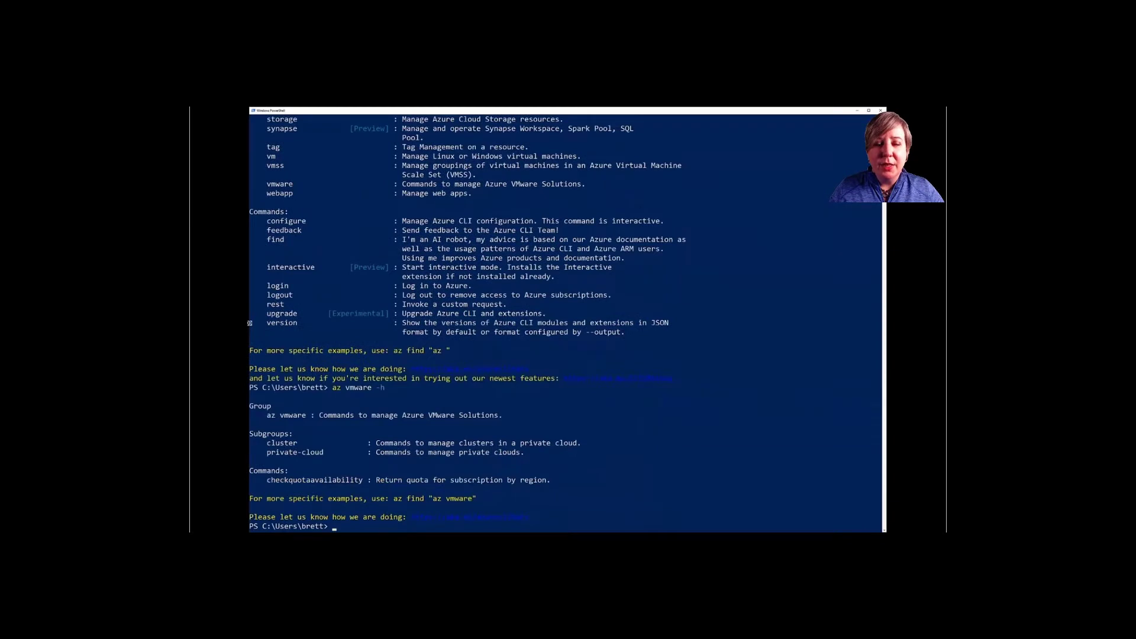
type("az vmwar")
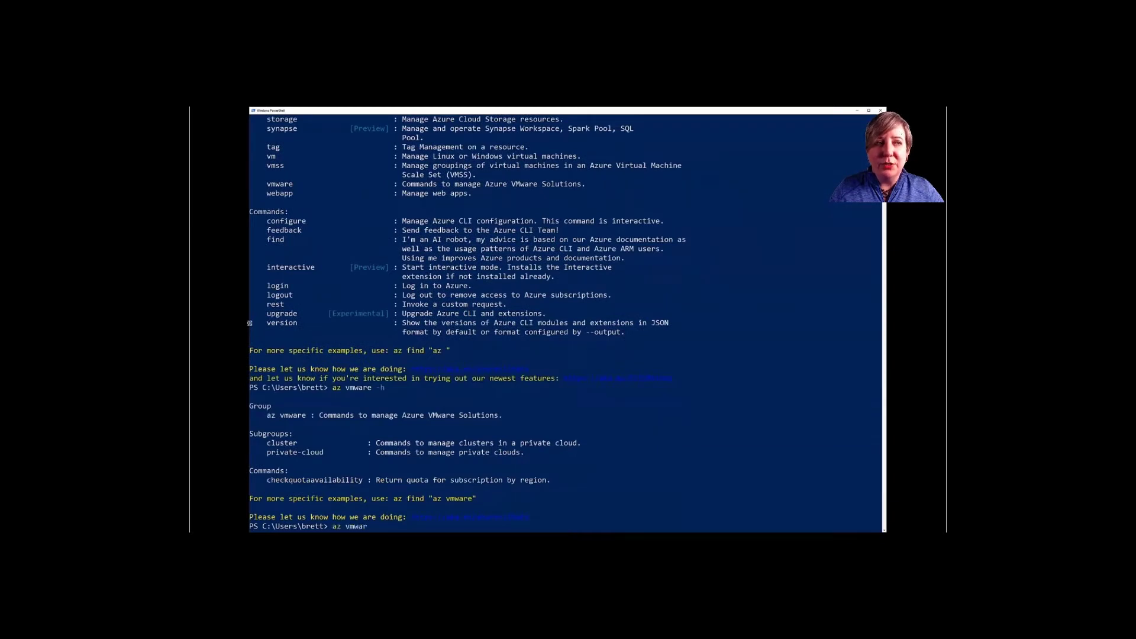
type("e private-clo")
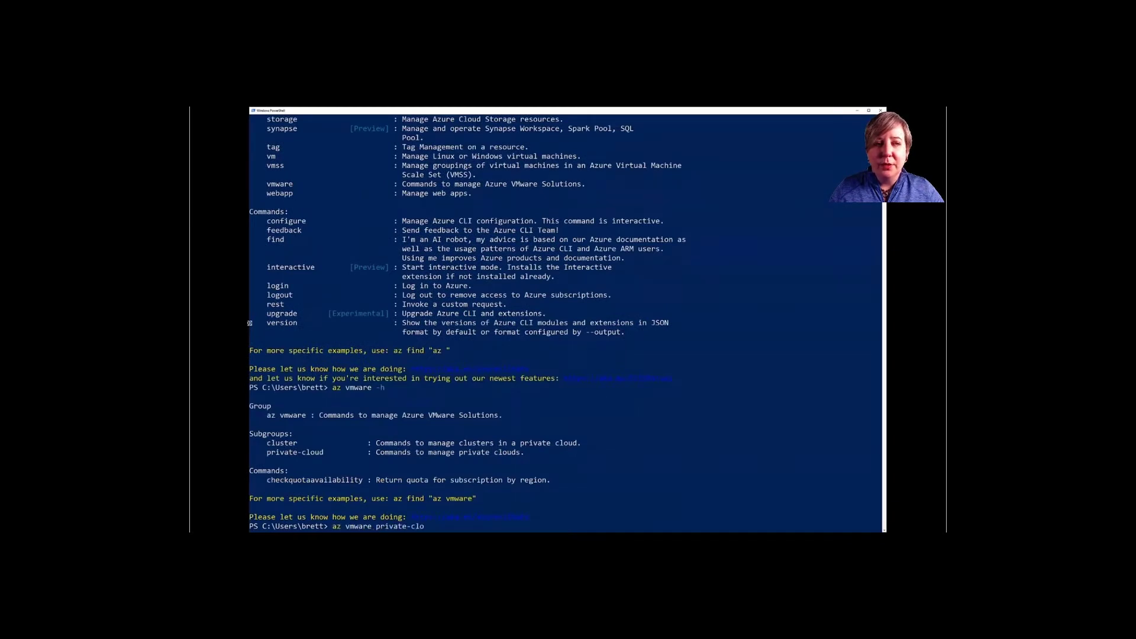
type("ud update ")
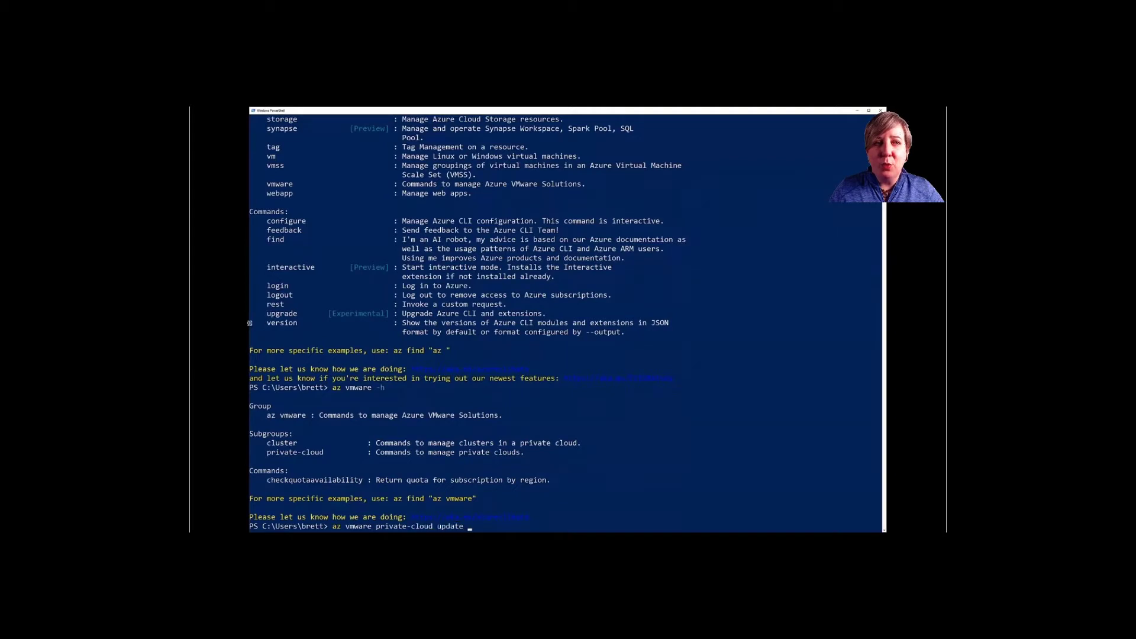
type("-n chs-weu-pc01")
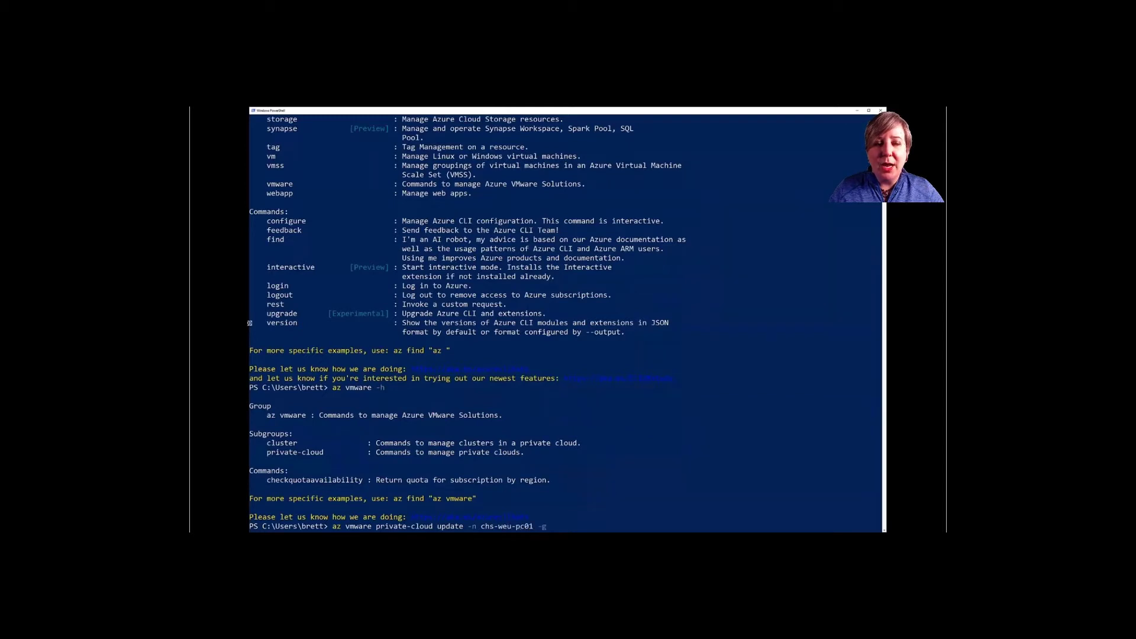
type(" -g contoso-hea")
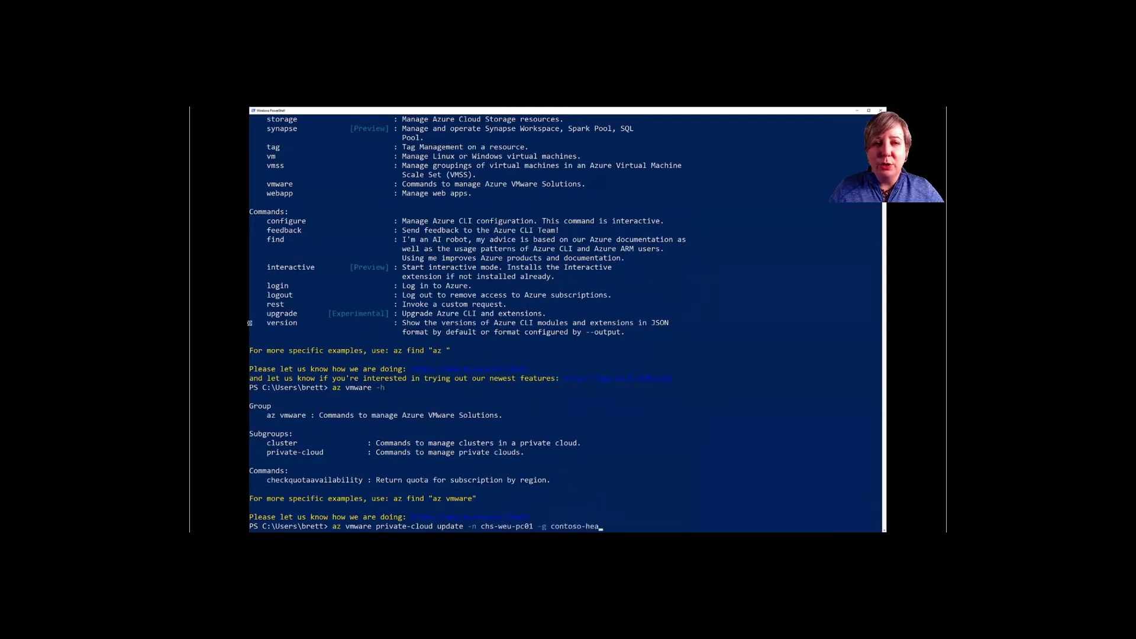
type("lth-weu ")
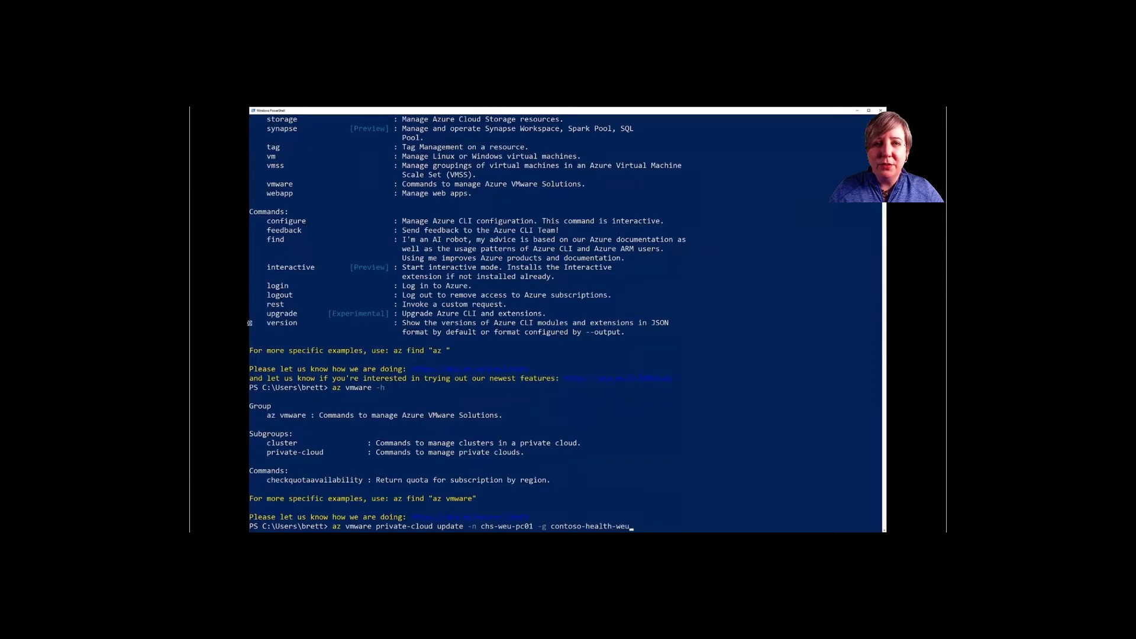
type("--cluster-size 4")
key("Return")
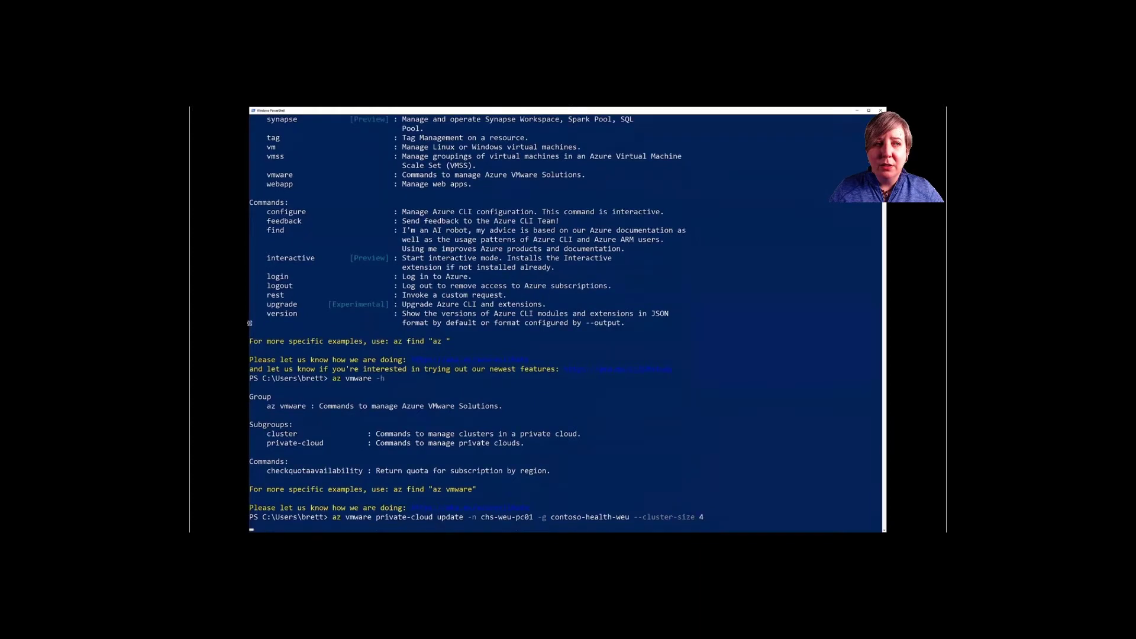